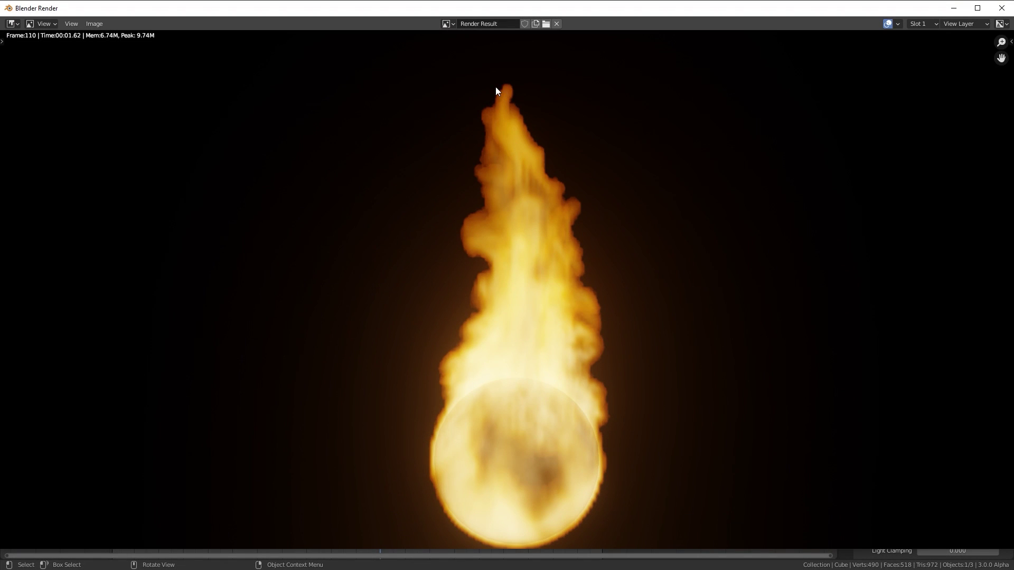
scroll(617, 106, "up", 3)
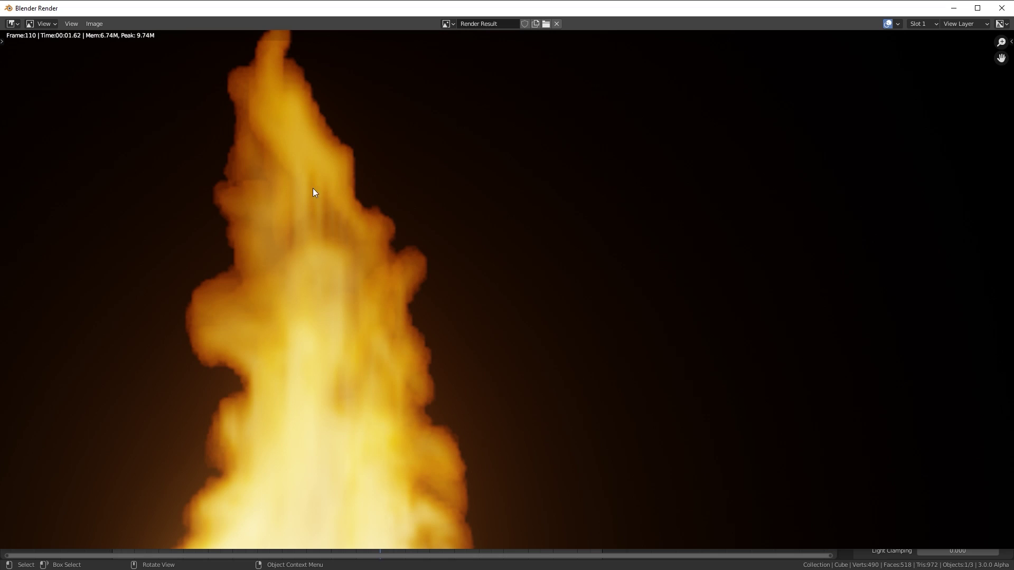
Step: Close the previous render and set the volume's Blackbody Intensity to 3
scroll(361, 357, "down", 2)
key("Escape")
scroll(122, 319, "up", 3)
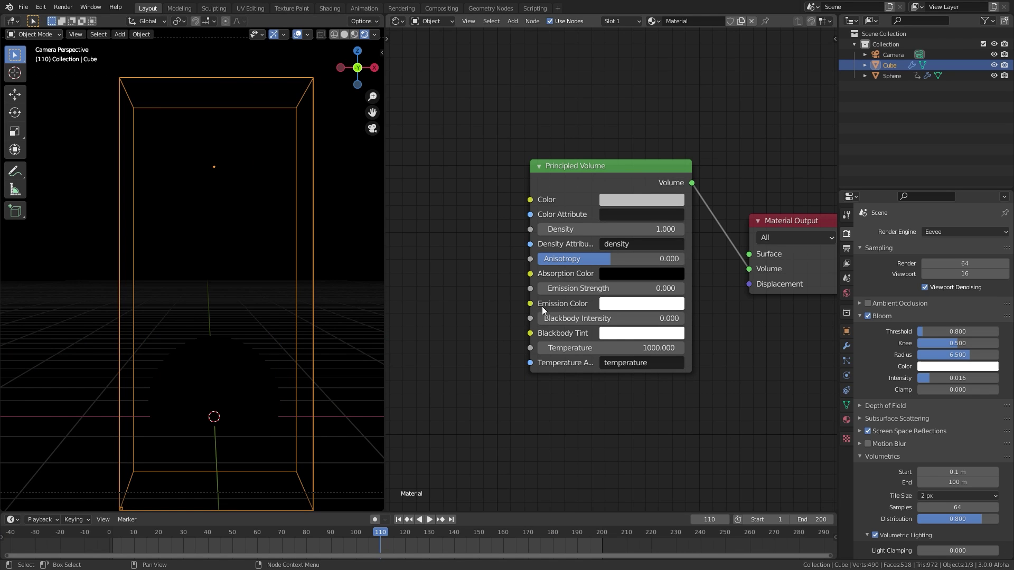
left_click_drag(562, 317, 684, 317)
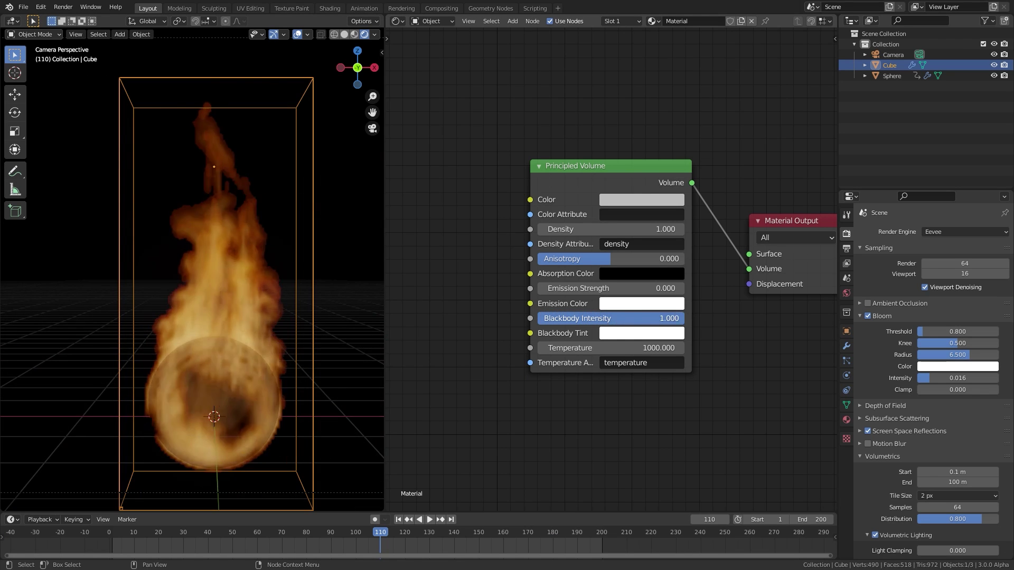
left_click(651, 320)
type("3")
key("Return")
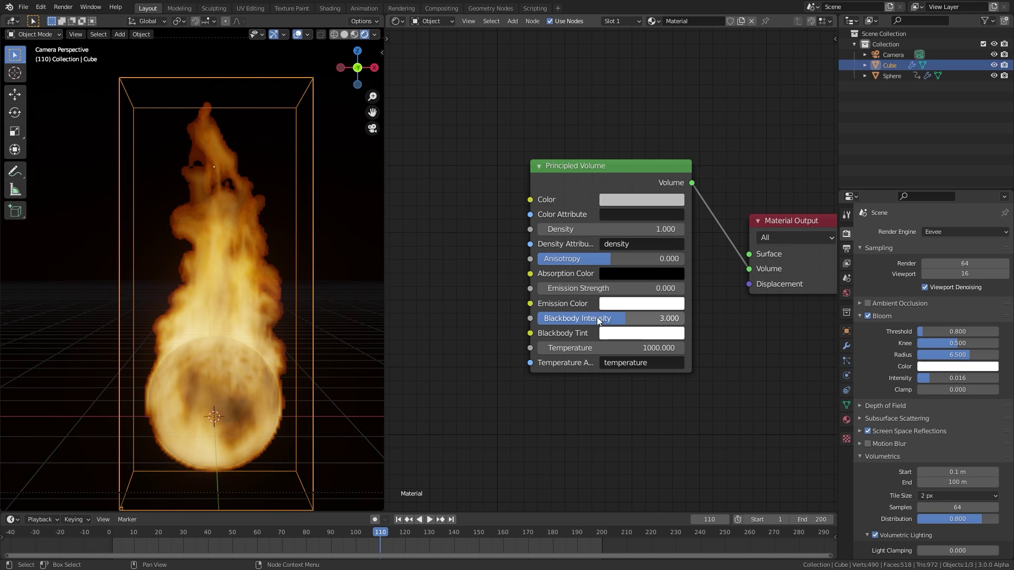
Step: Render the fireball at frame 110 and inspect the result
key("F12")
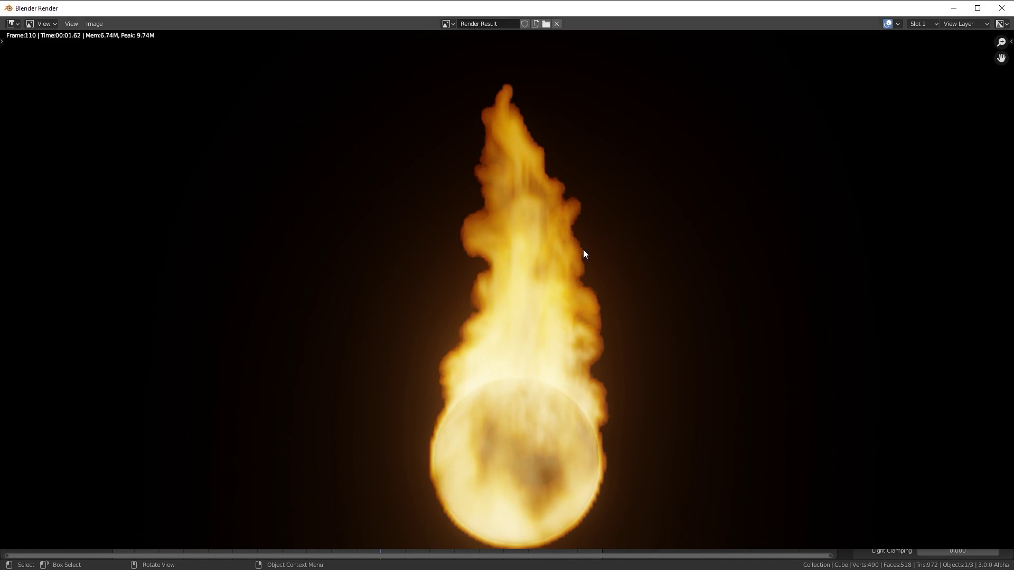
scroll(543, 270, "down", 1)
scroll(545, 271, "up", 1)
scroll(570, 146, "up", 3)
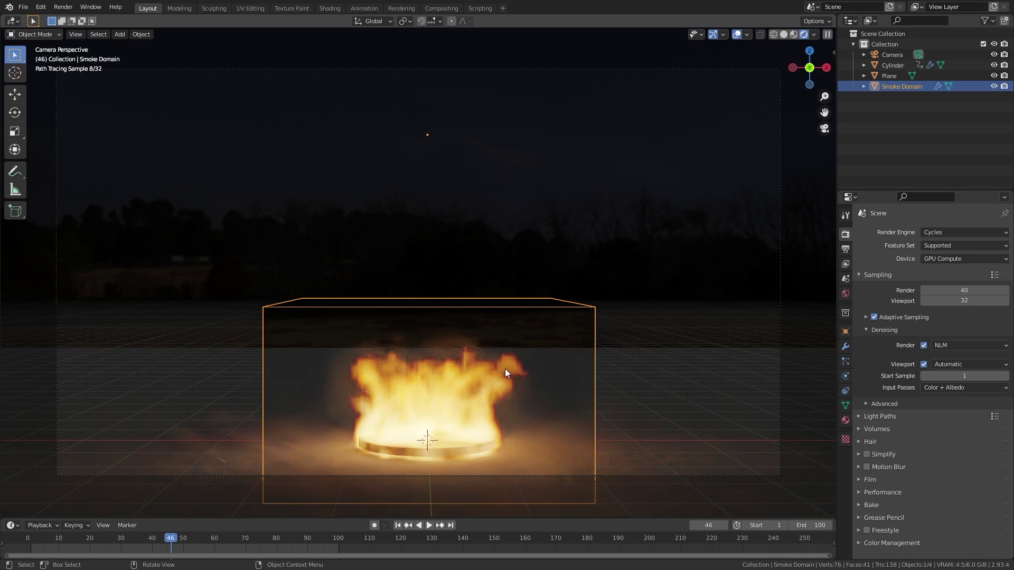
Step: Show the Cube's Fluid Domain settings in the Physics tab
scroll(635, 345, "up", 1)
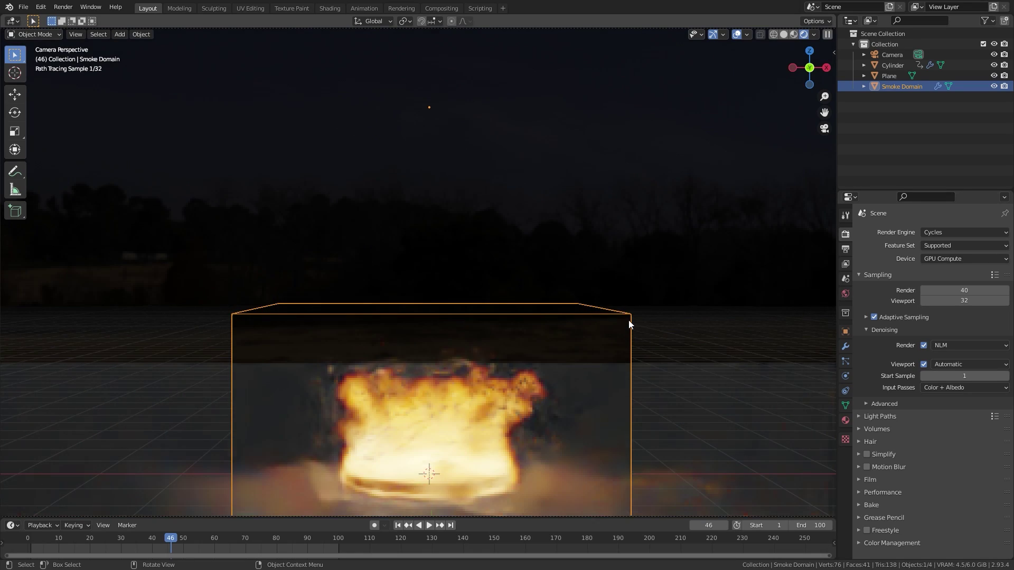
left_click(845, 376)
scroll(929, 380, "down", 8)
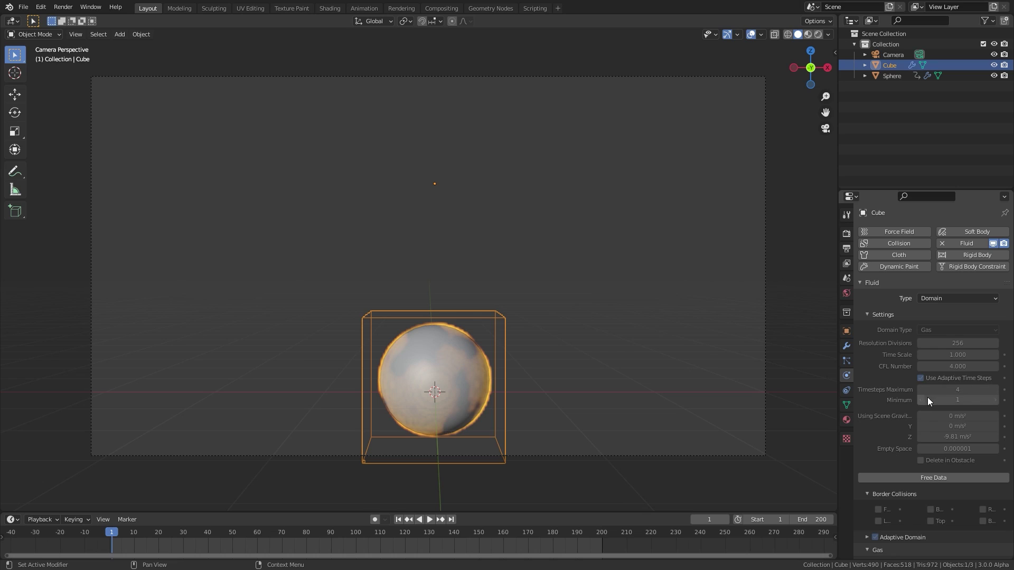
Step: Scroll through the domain's Gas, Fire and Cache panels to the Sphere's Fire inflow settings
scroll(933, 399, "down", 3)
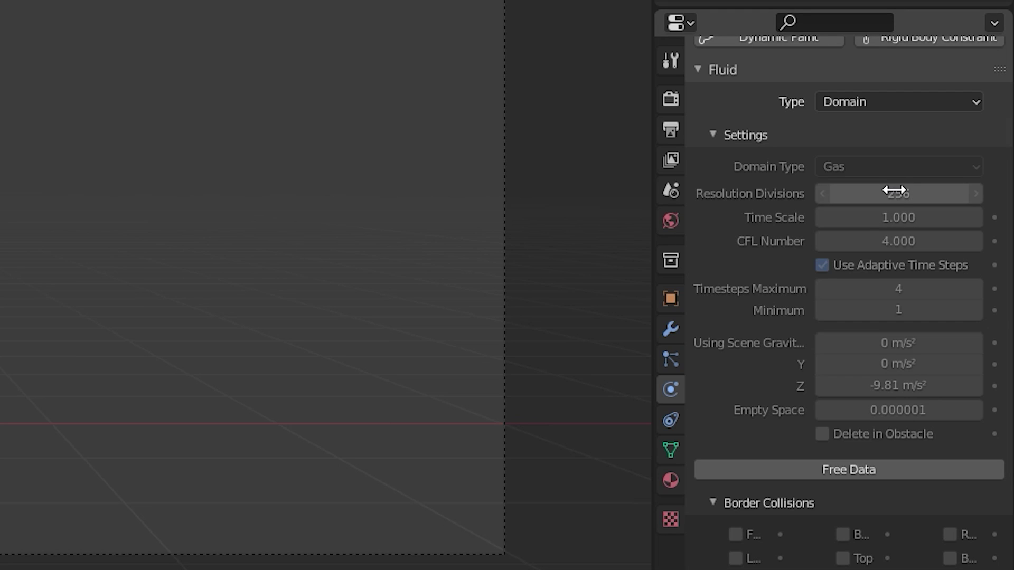
scroll(845, 370, "down", 5)
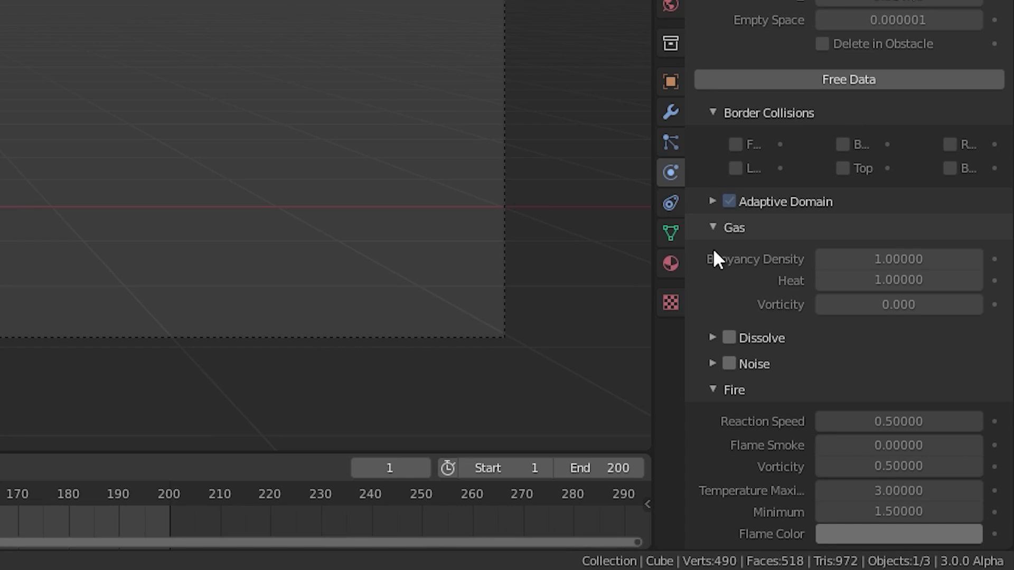
scroll(766, 186, "down", 5)
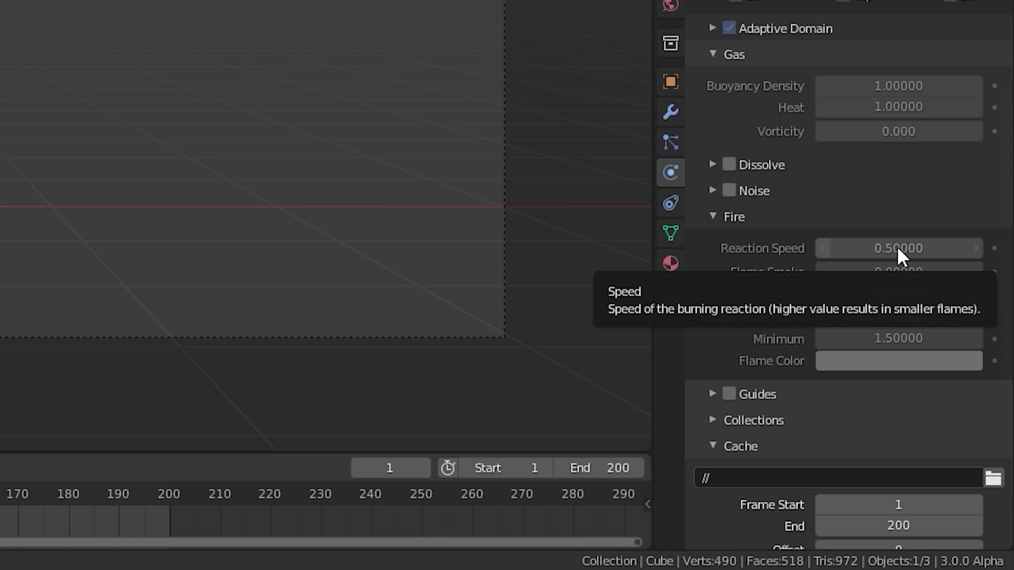
scroll(719, 246, "down", 4)
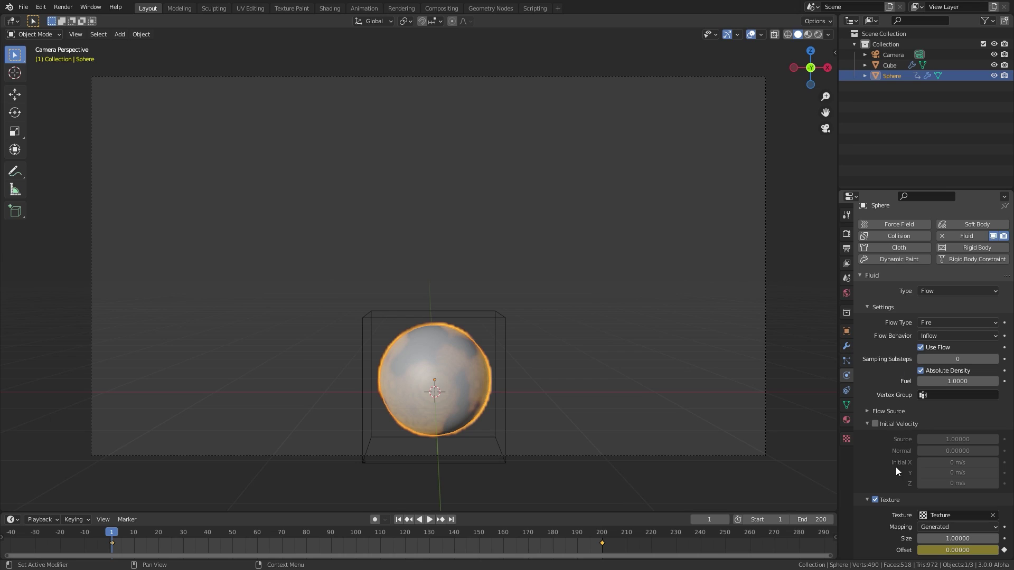
Step: Collapse Initial Velocity and set the flow's Clouds texture Contrast to 2.930
left_click(867, 424)
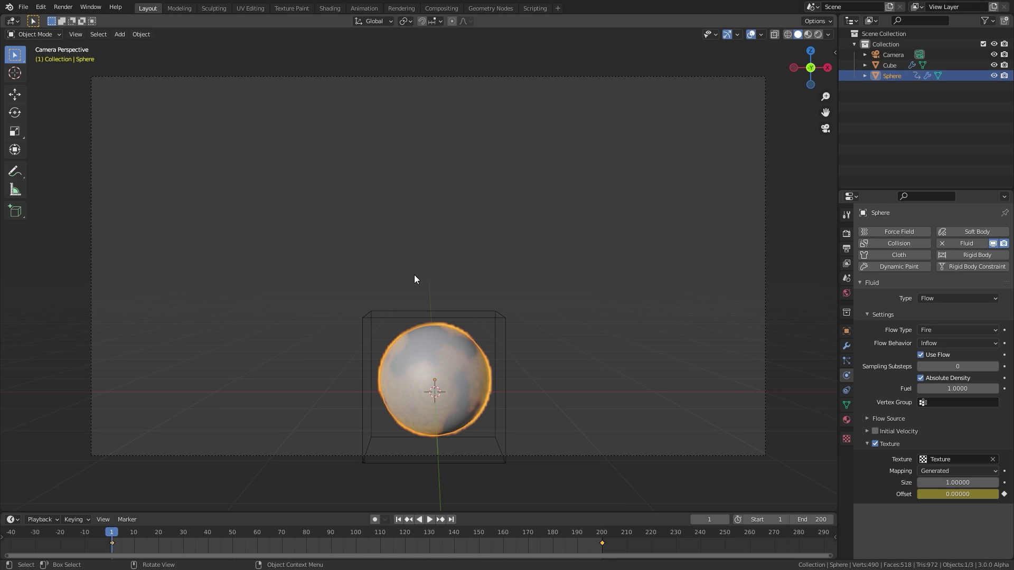
left_click(846, 439)
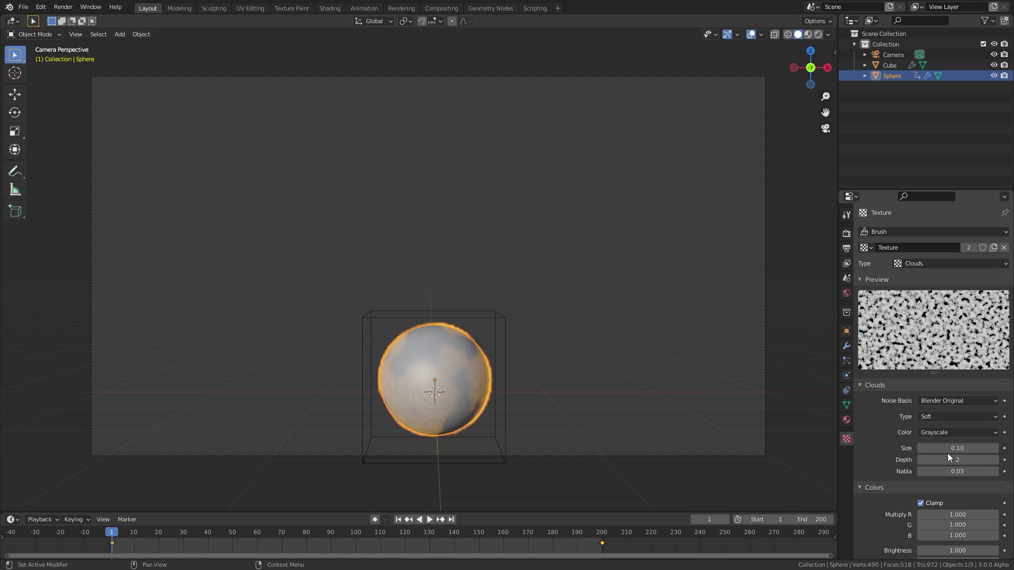
scroll(892, 438, "down", 2)
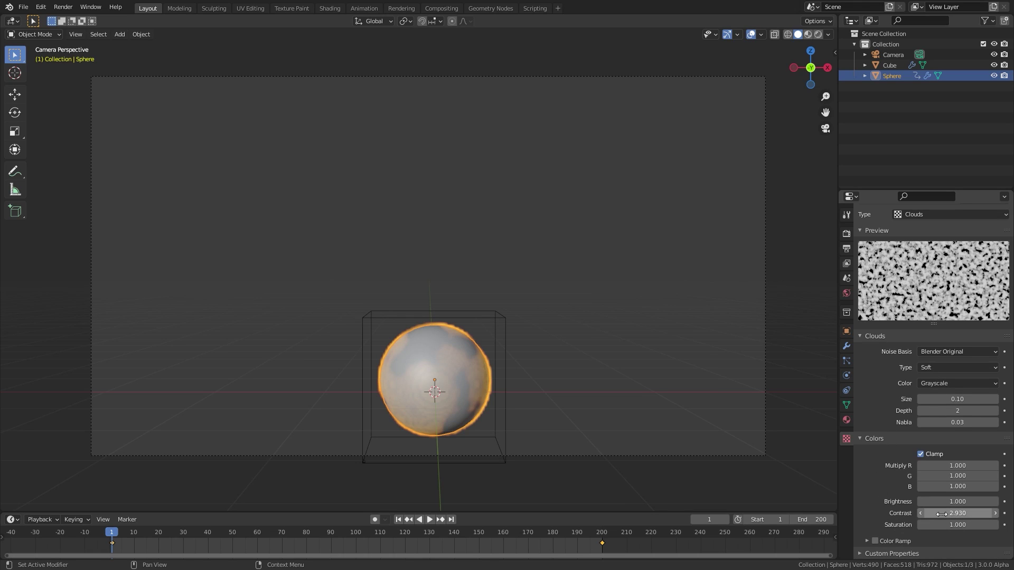
mouse_move(940, 514)
left_mouse_down()
mouse_move(955, 514)
mouse_move(939, 514)
left_mouse_up()
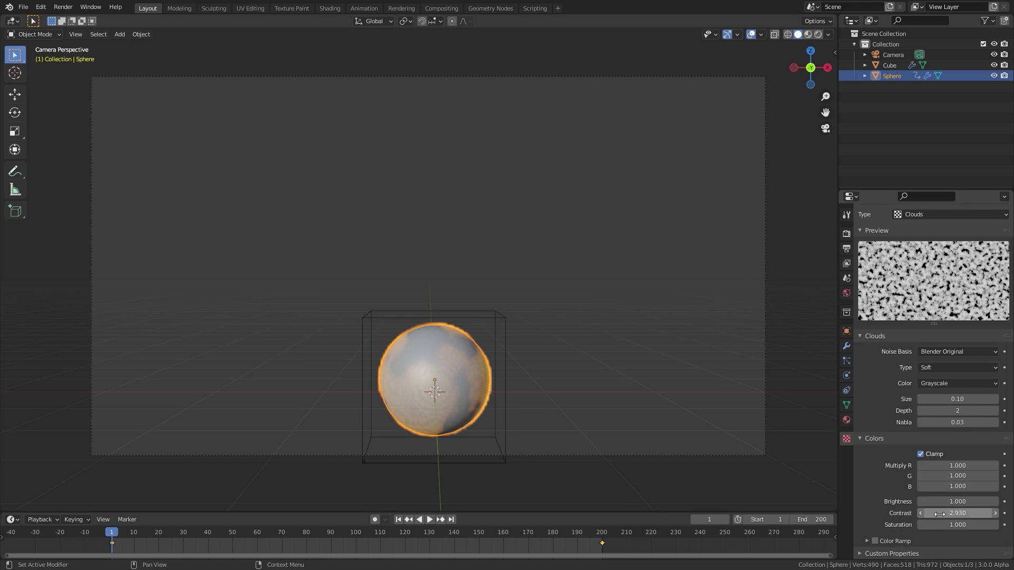
Step: Jump to frame 82, switch to Rendered shading, and select the Cube domain's volume material
left_click(845, 376)
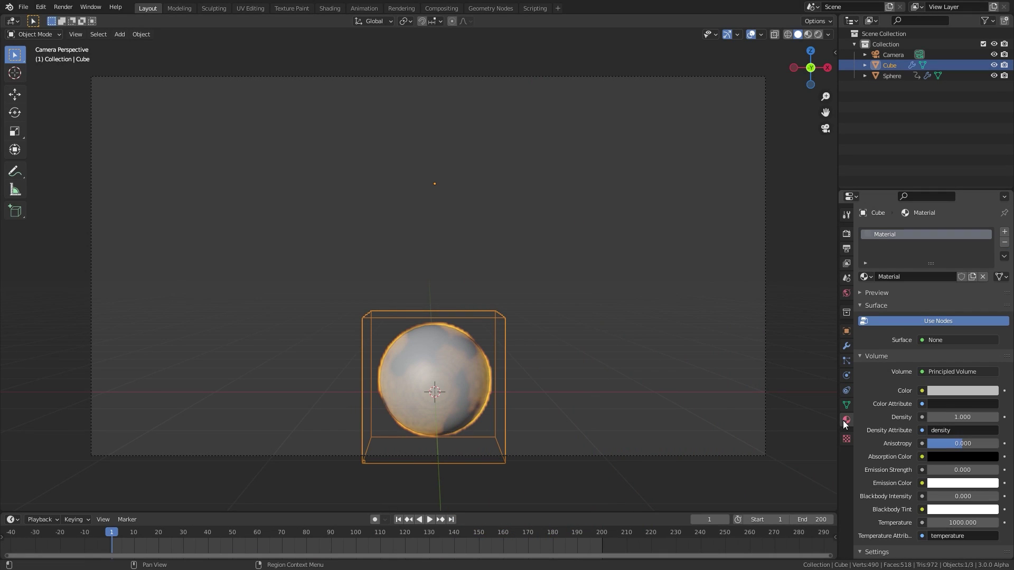
scroll(929, 401, "down", 4)
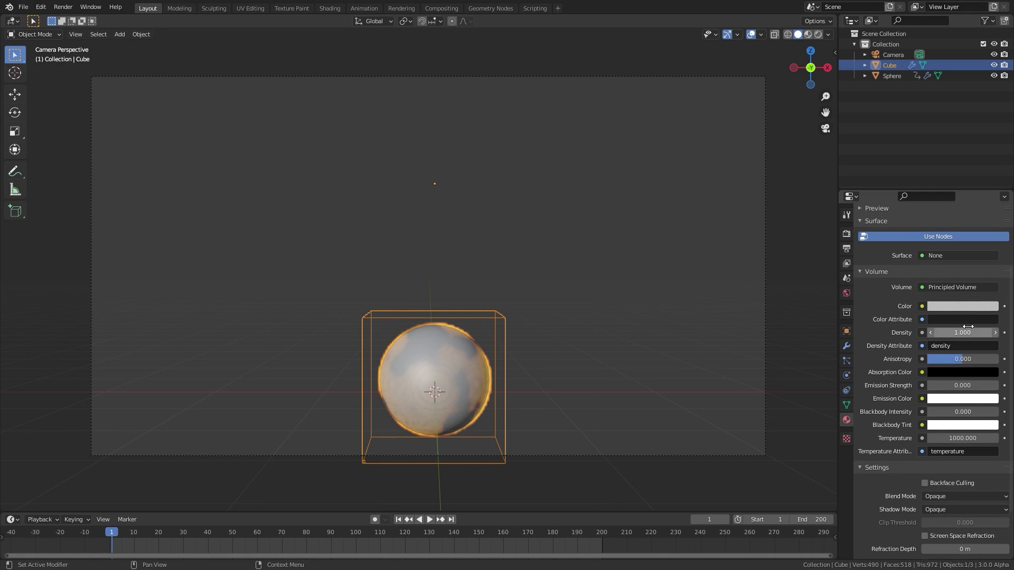
left_click(311, 530)
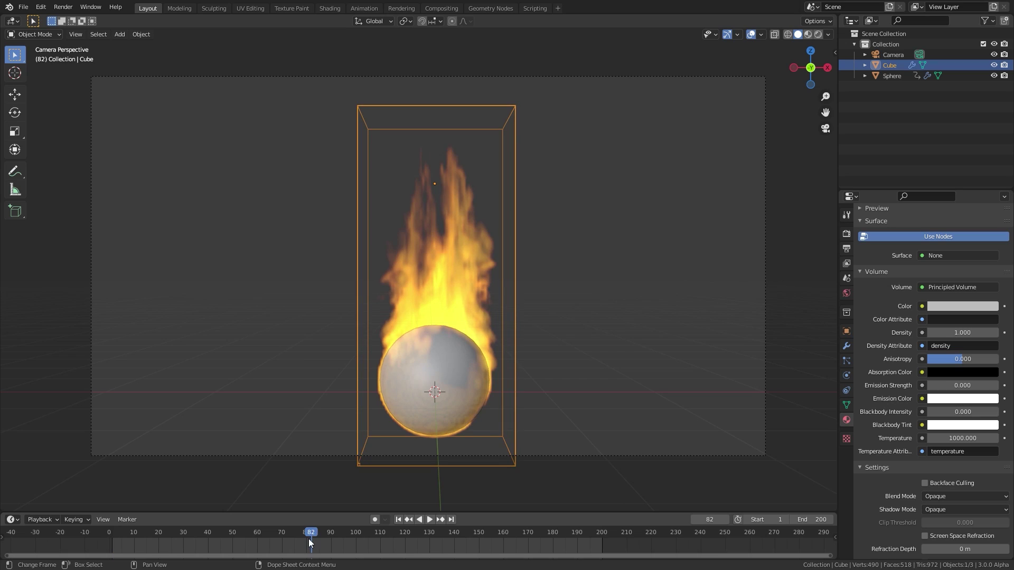
left_click(429, 333)
key("z")
left_click(578, 160)
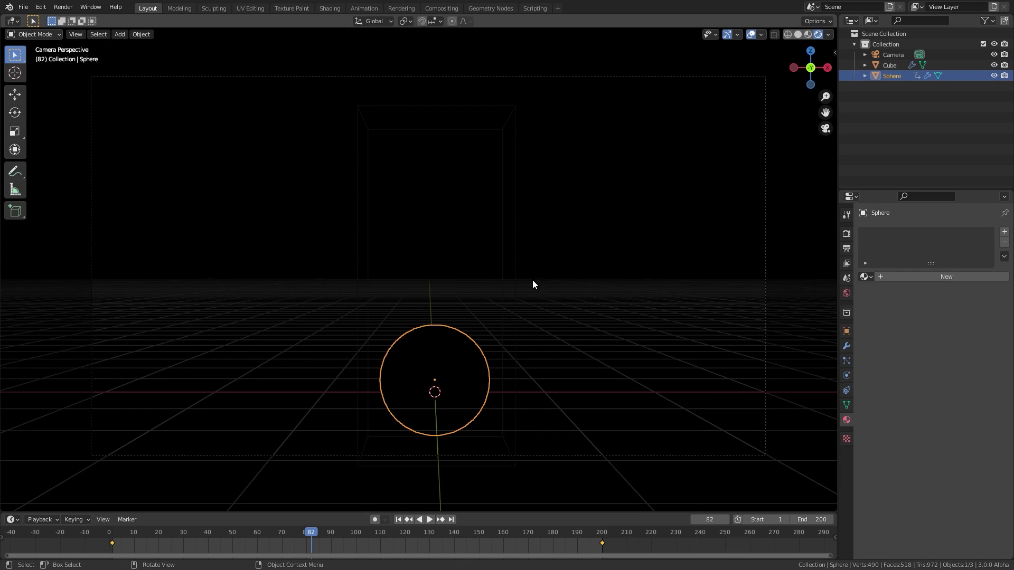
left_click(503, 199)
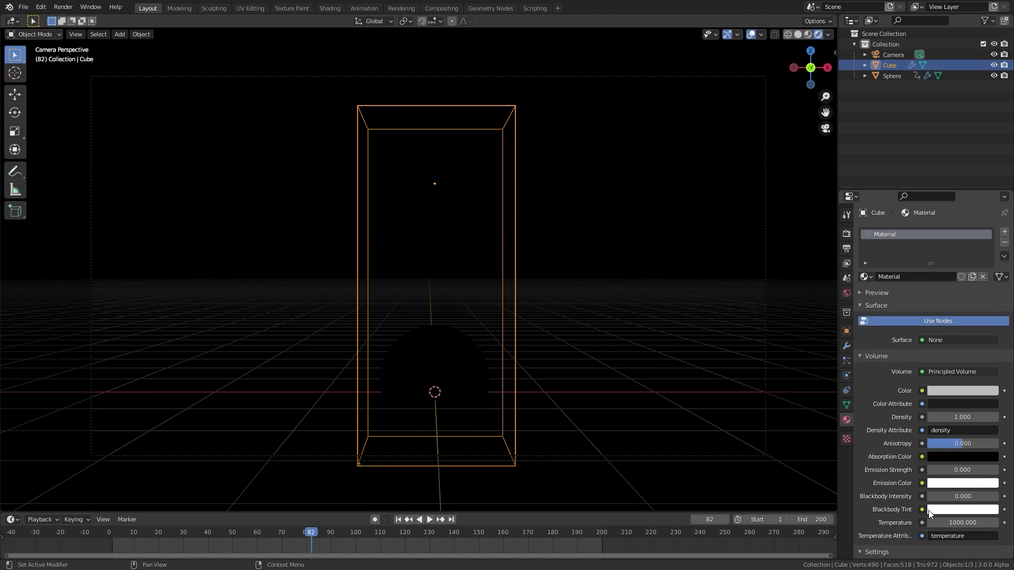
Step: Change the Cube's Blackbody Intensity to 5 and check the test render at frame 82
left_click(940, 496)
type("1")
key("Return")
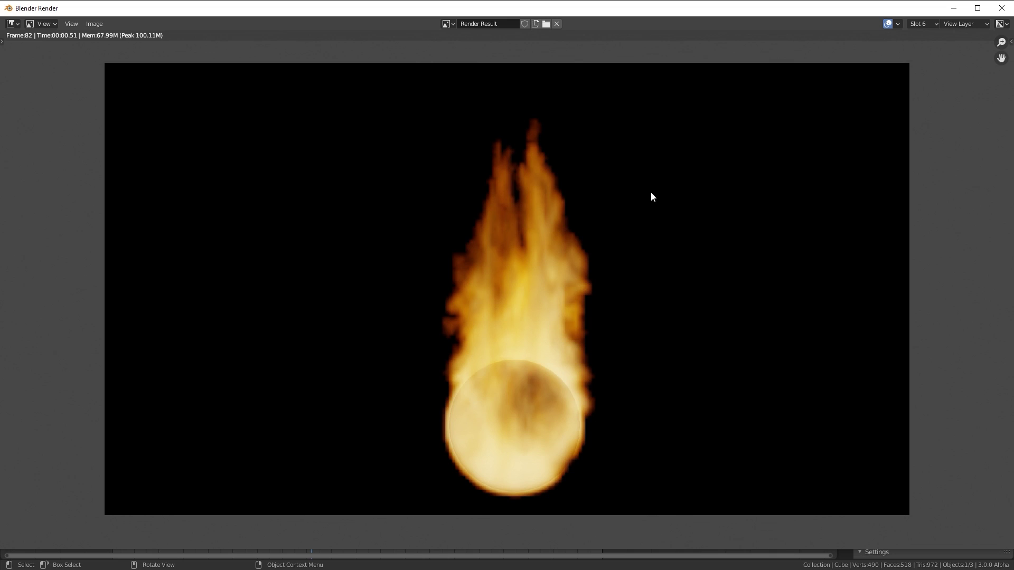
key("Escape")
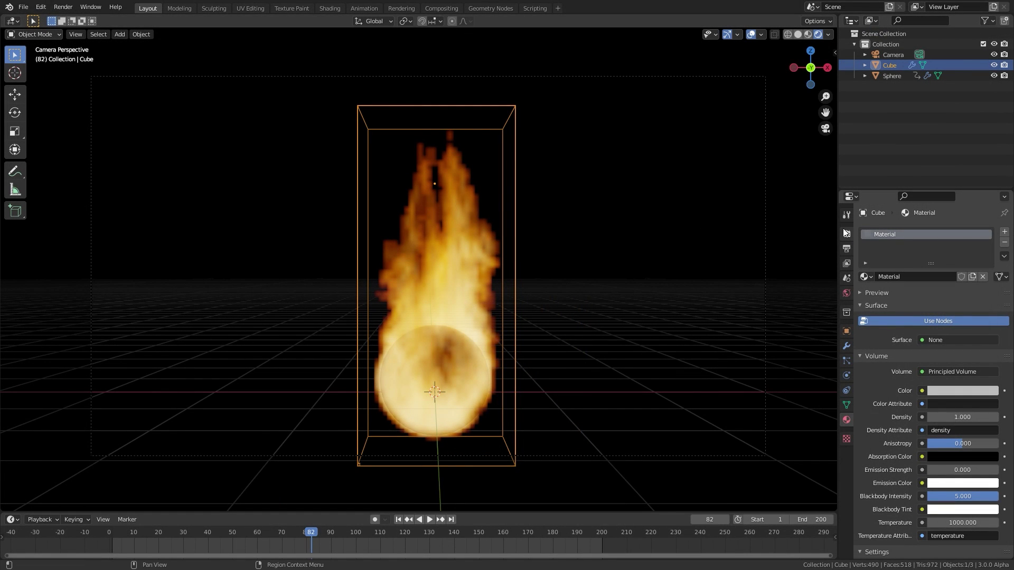
Step: Enable Bloom and Screen Space Reflections in Eevee, then view the Volumetrics Tile Size options
left_click(846, 234)
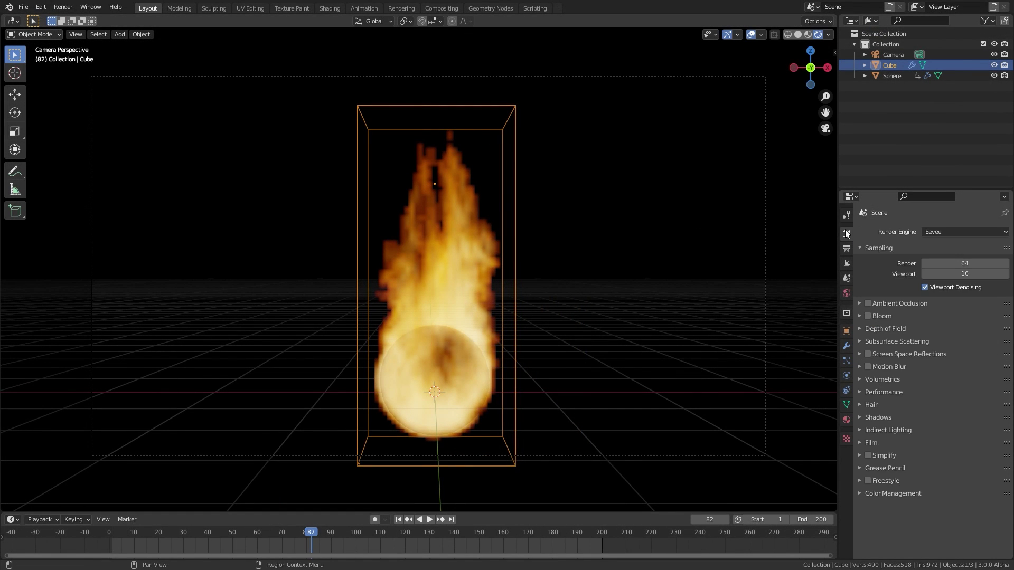
left_click(867, 315)
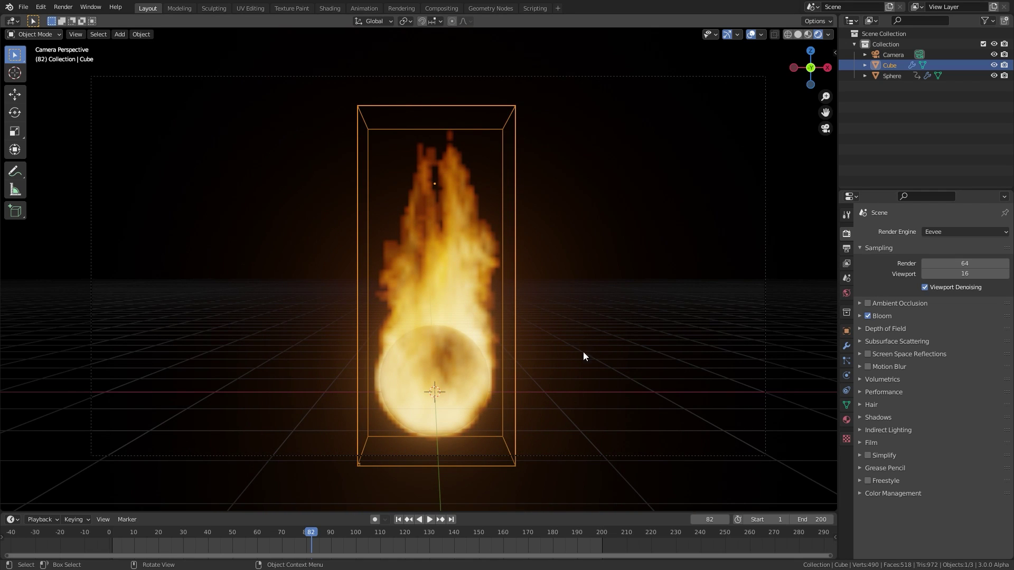
left_click(867, 354)
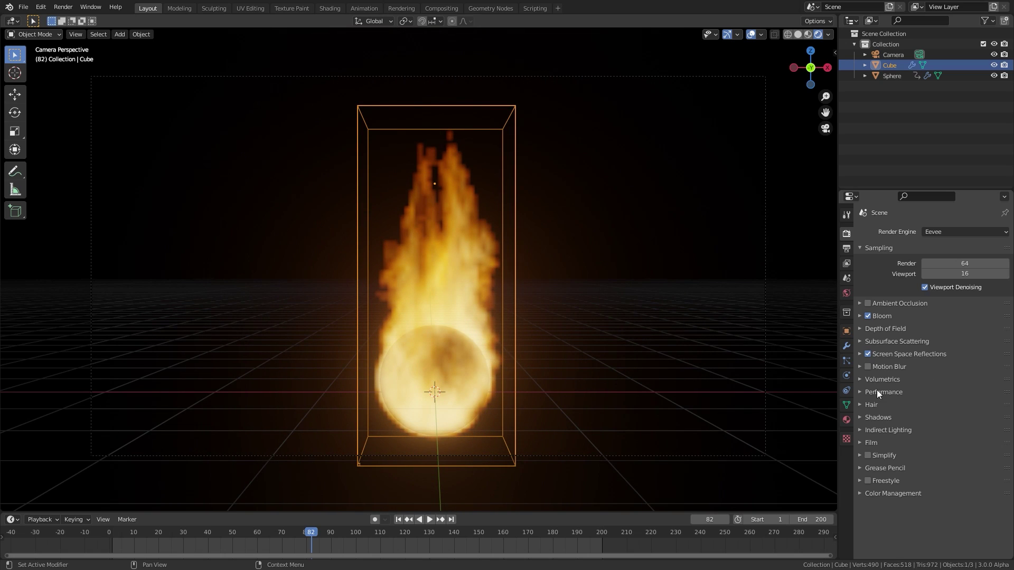
left_click(869, 379)
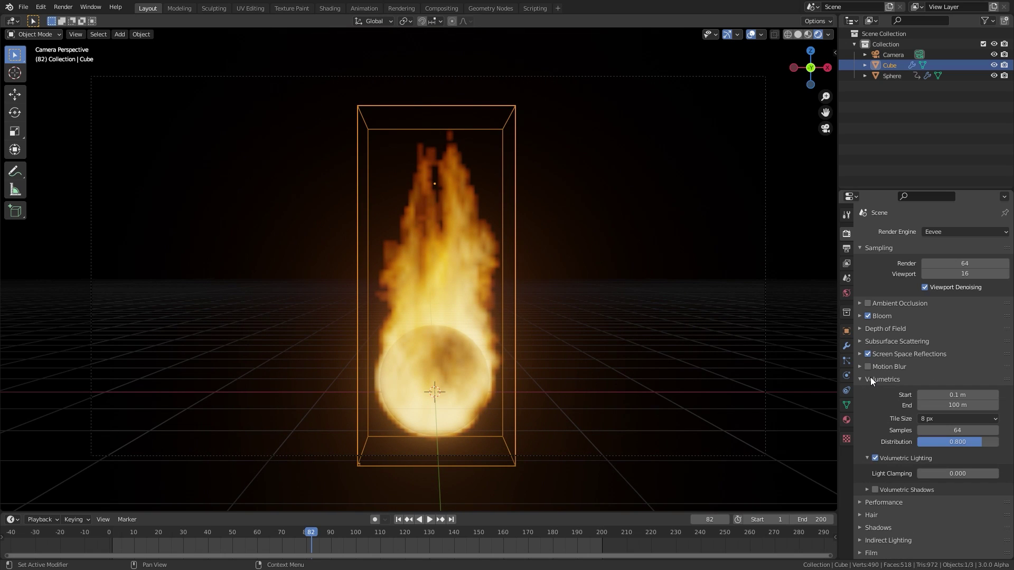
left_click(950, 419)
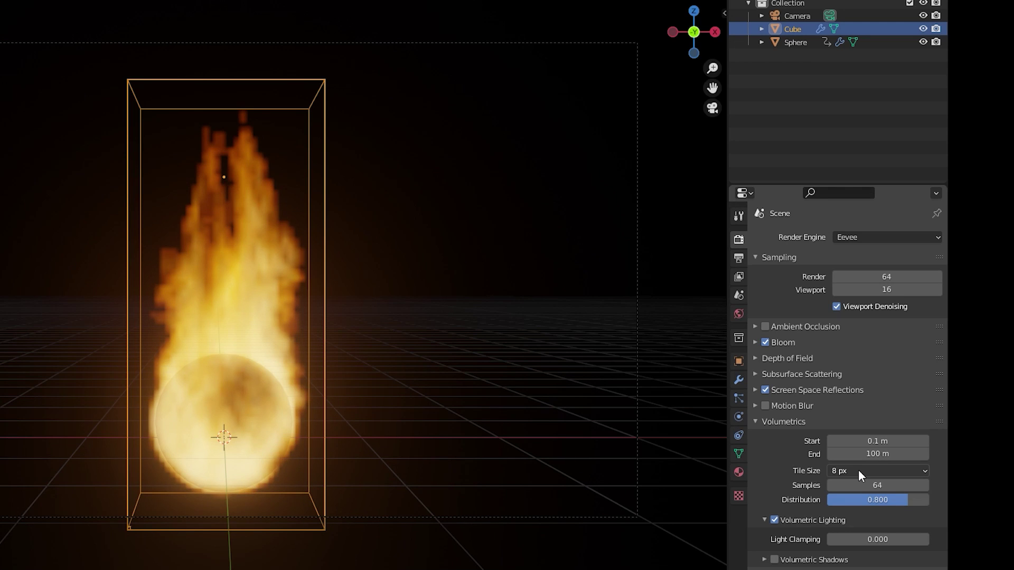
Step: Set the volumetric Tile Size to 2 px and zoom in on the fire
left_click(942, 418)
left_click(838, 486)
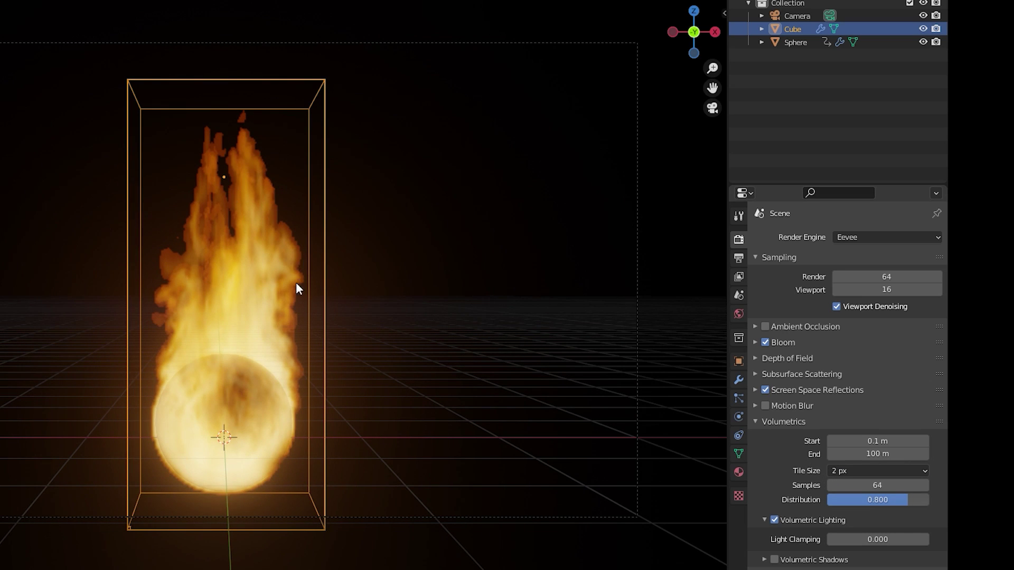
scroll(302, 278, "up", 4)
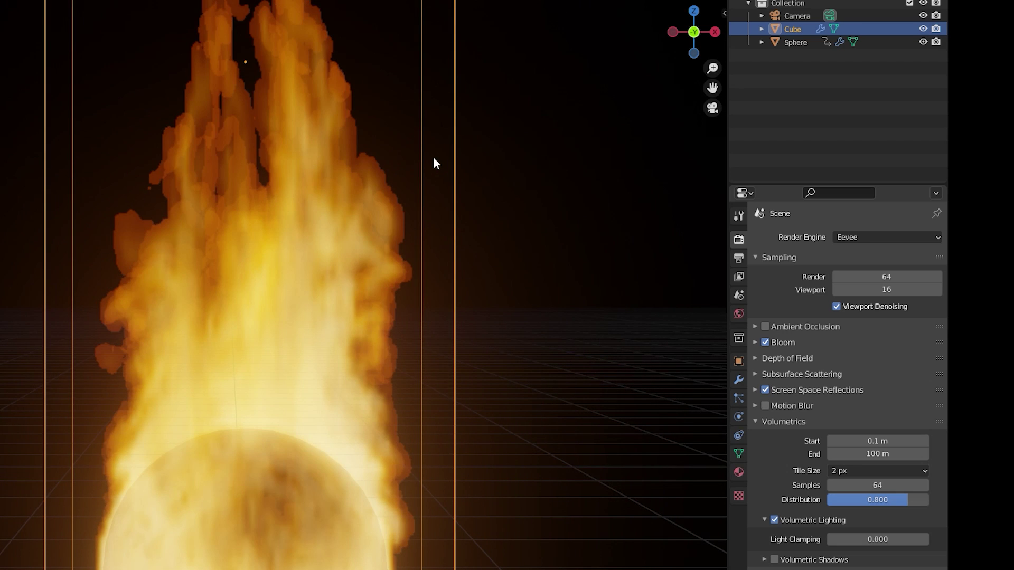
scroll(417, 153, "up", 3)
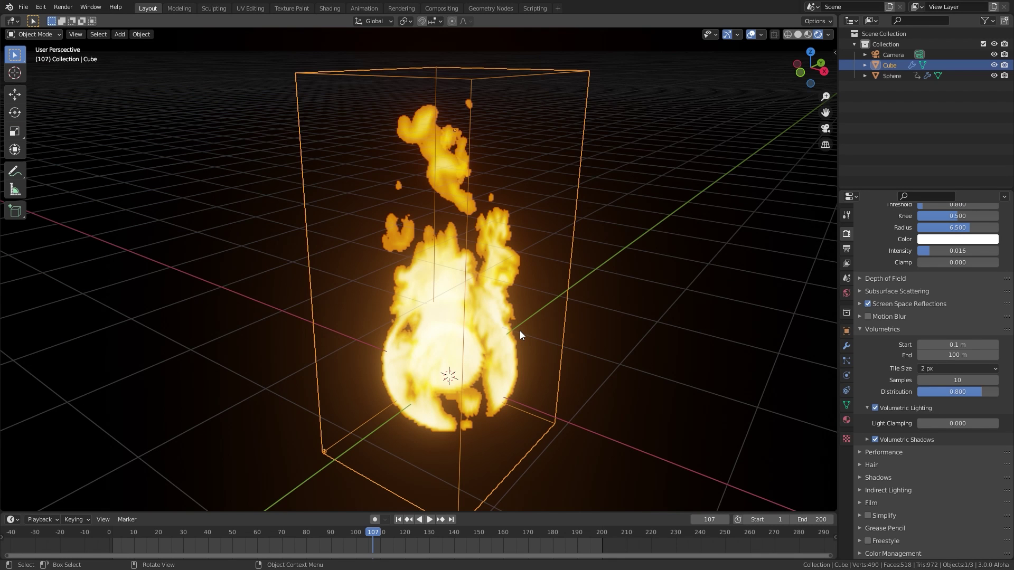
Step: Re-enter the volumetric Samples value, typing 25, while orbiting around the fire
middle_click_drag(511, 327, 546, 324)
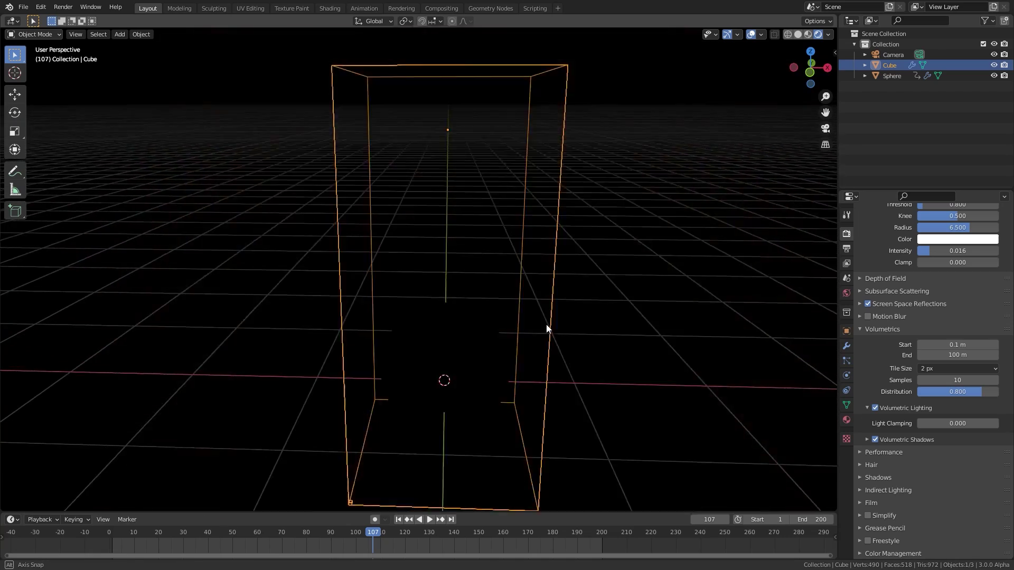
left_click(963, 377)
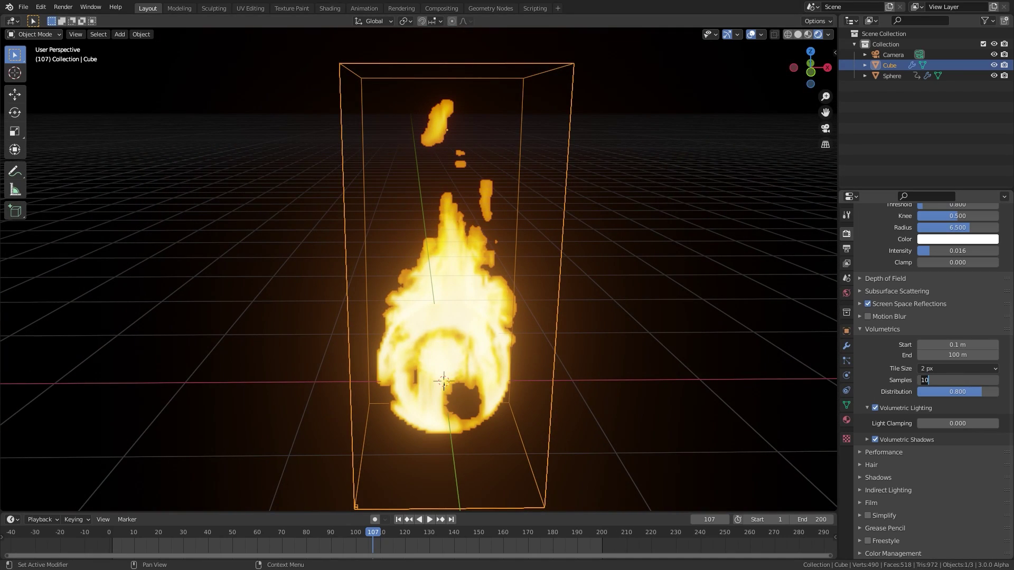
key("BackSpace")
key("BackSpace")
type("25")
key("Return")
middle_click_drag(493, 355, 515, 341)
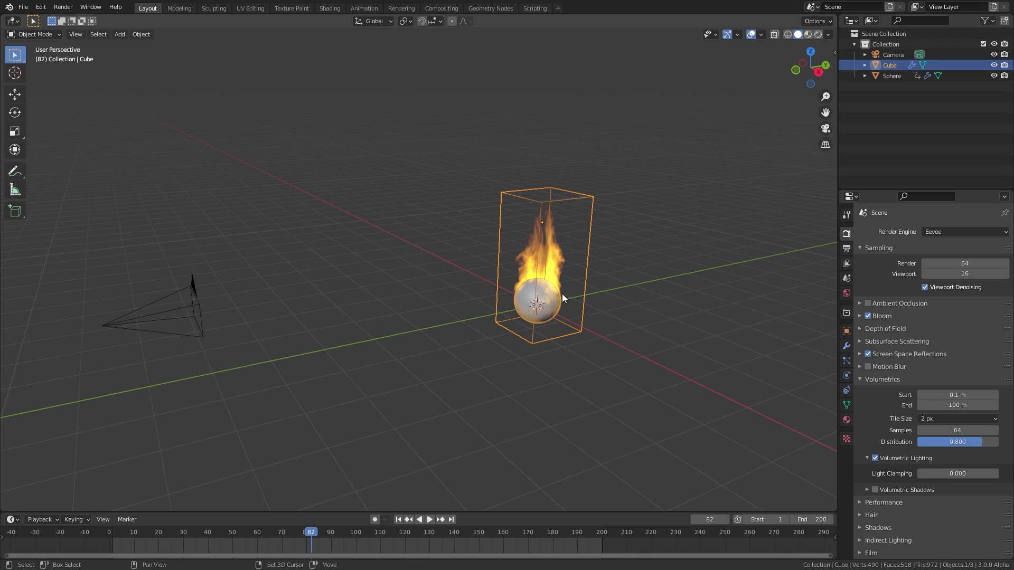
Step: Set the volumetrics End distance to 12 m, orbiting around the fire domain
middle_click_drag(562, 294, 495, 277)
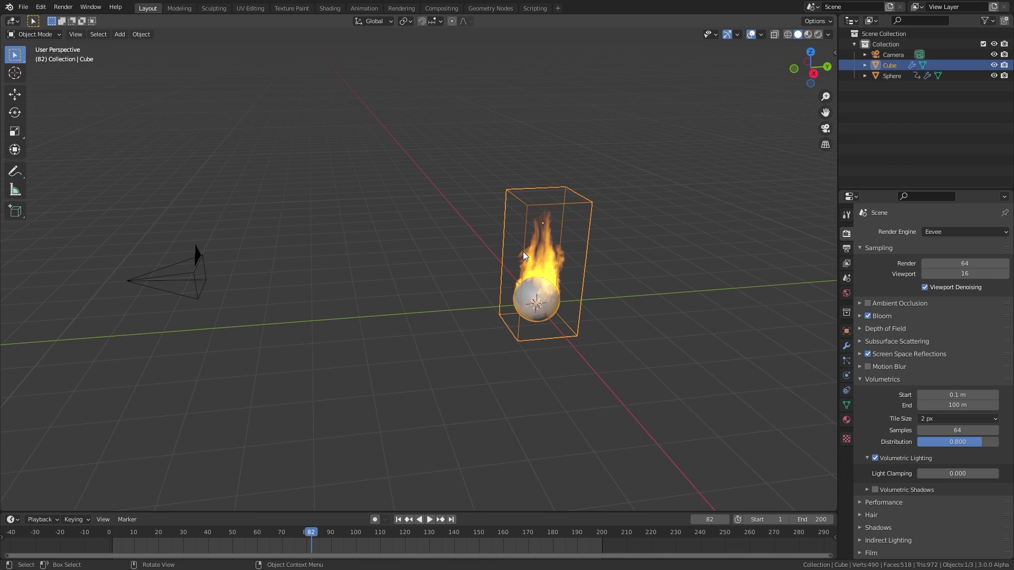
left_click(956, 404)
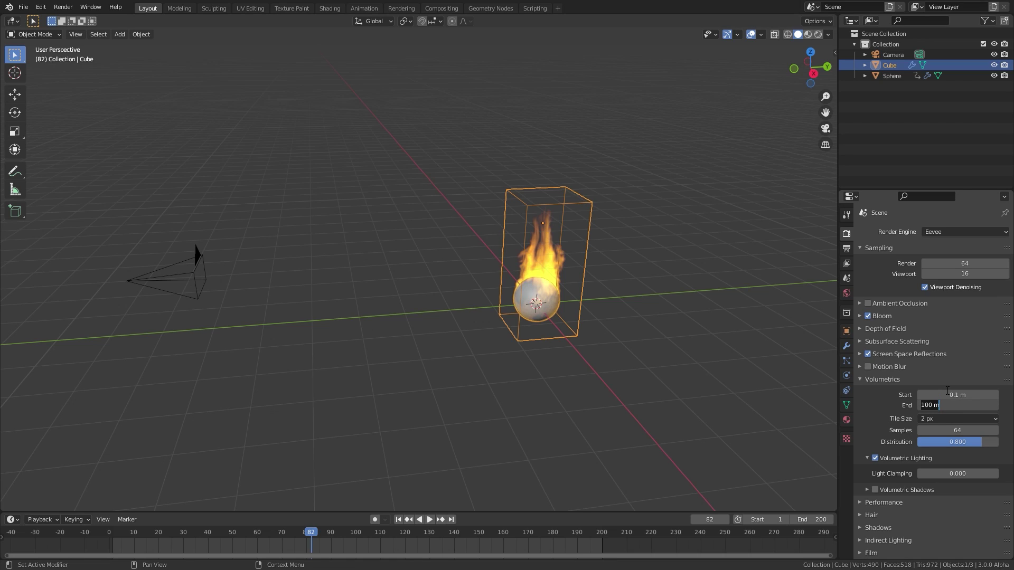
type("12")
key("Return")
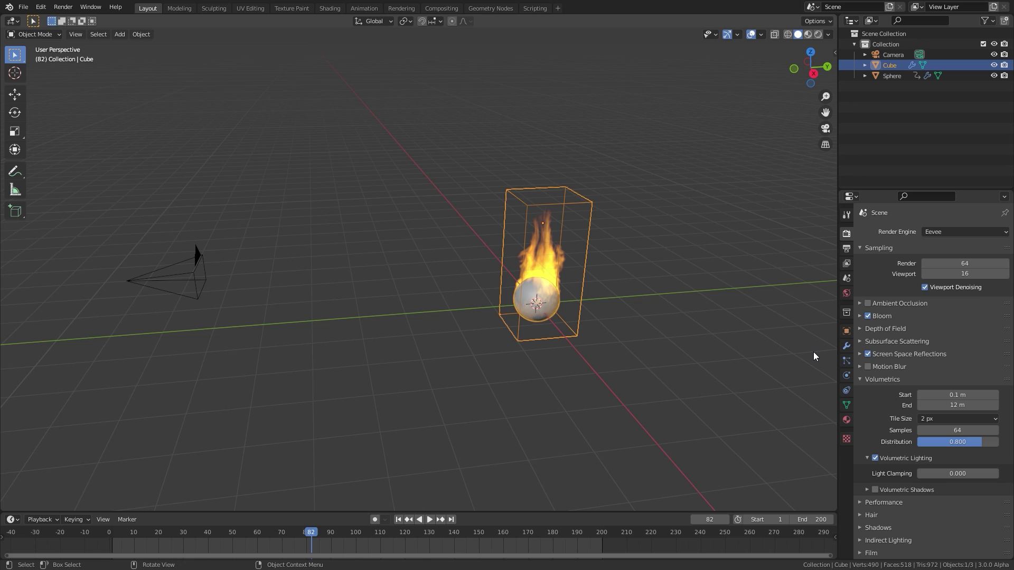
middle_click_drag(431, 254, 515, 229)
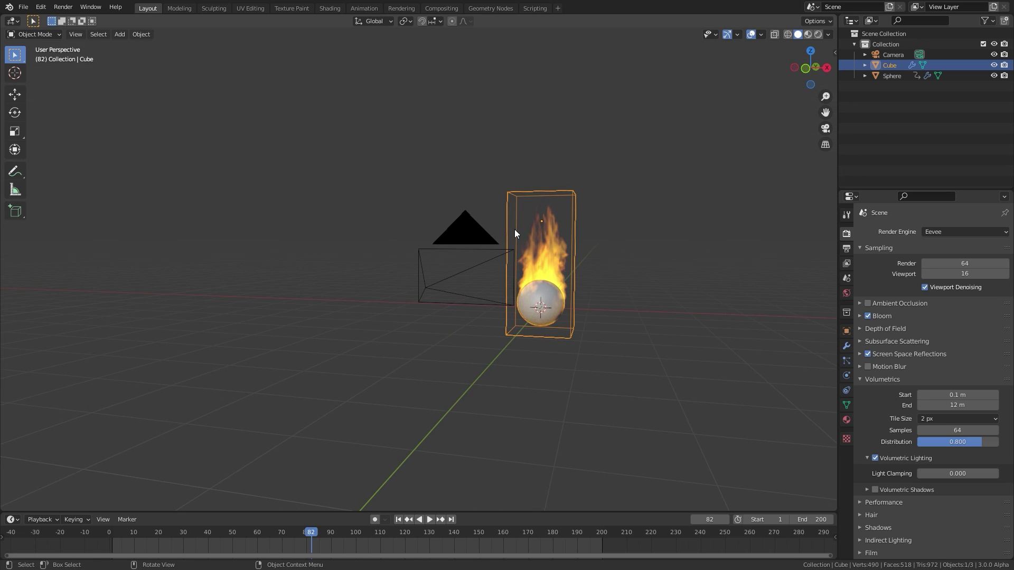
Step: View the fire through the scene camera in Rendered viewport shading
key("KP_0")
key("shift+z")
key("alt+a")
key("z")
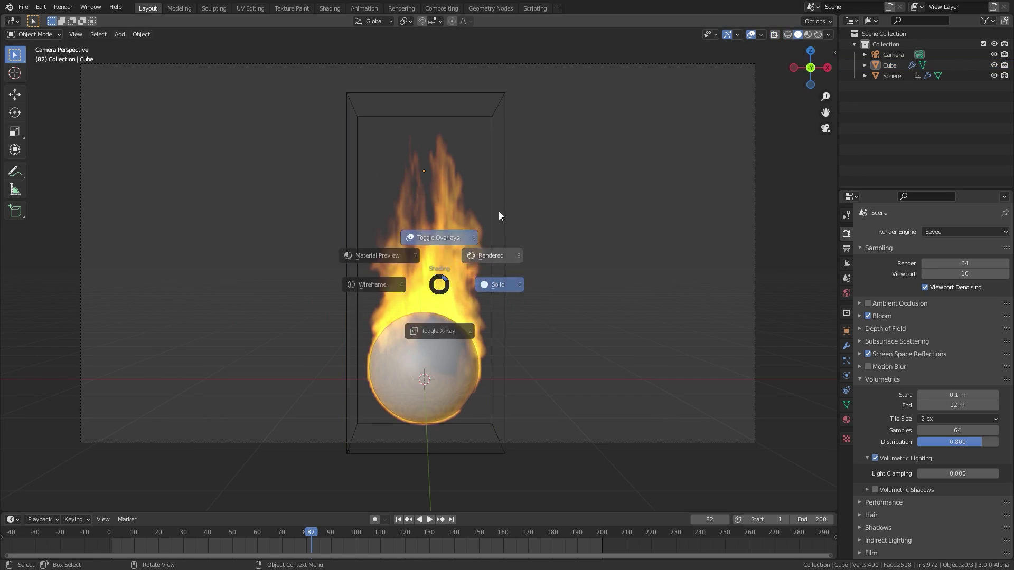
left_click(548, 195)
Step: Set Eevee volumetric Distribution to 1.000 and enable Volumetric Shadows
scroll(533, 211, "up", 2)
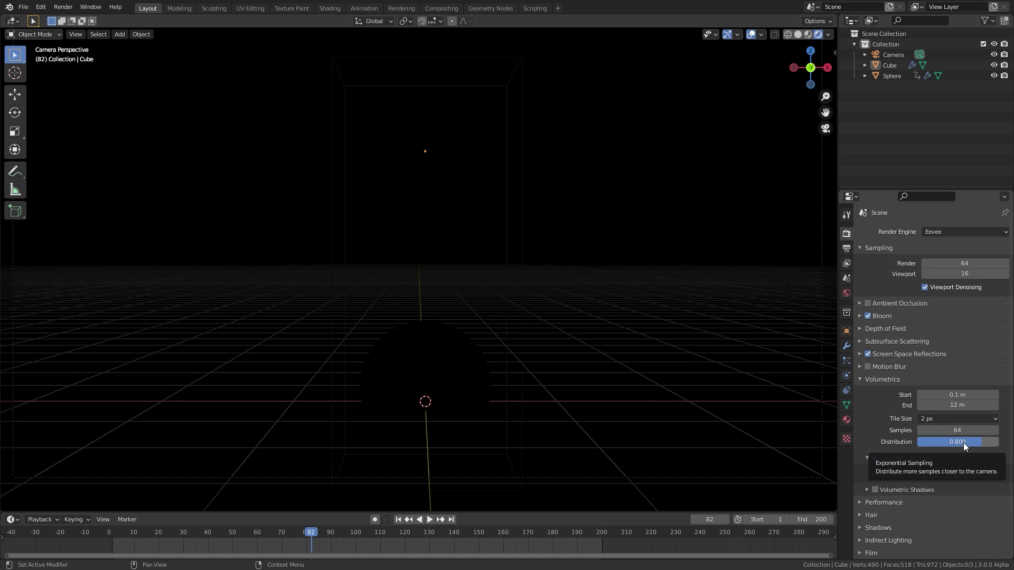
left_click_drag(963, 443, 997, 441)
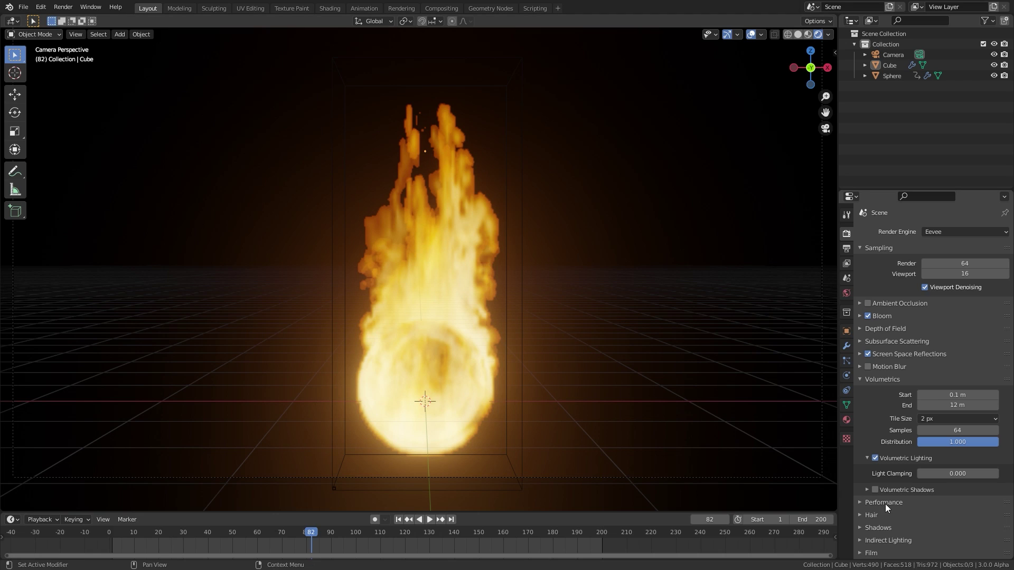
left_click(876, 491)
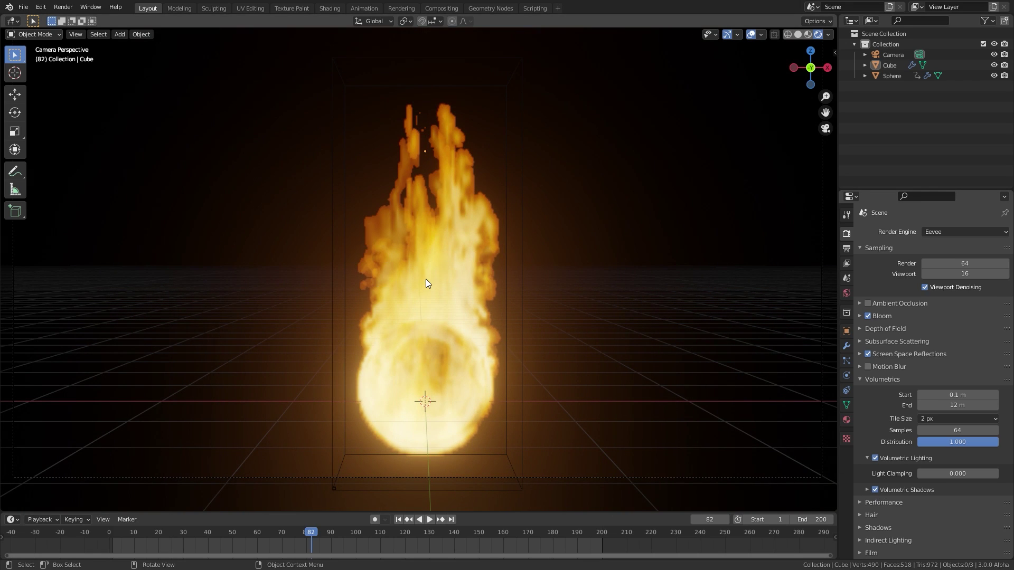
Step: In Eevee Sampling, enter 128 for Render samples and 64 for Viewport samples
left_click(955, 263)
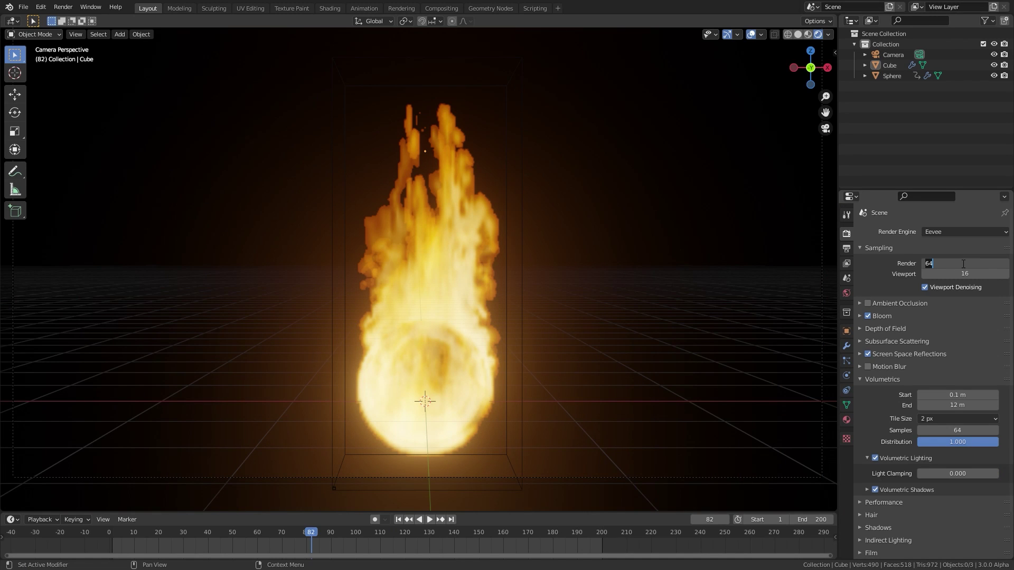
type("128")
key("Return")
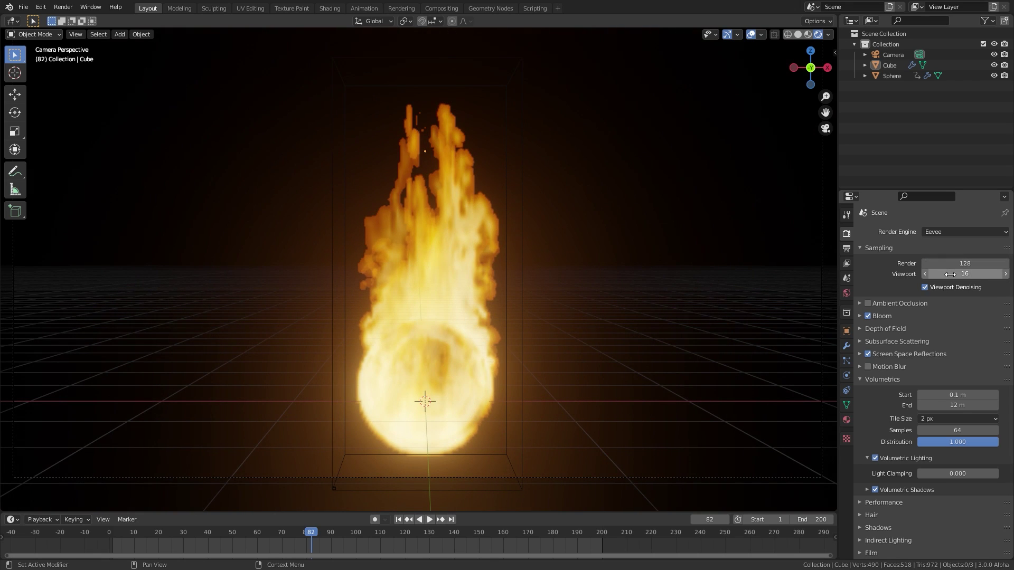
left_click(950, 274)
type("64")
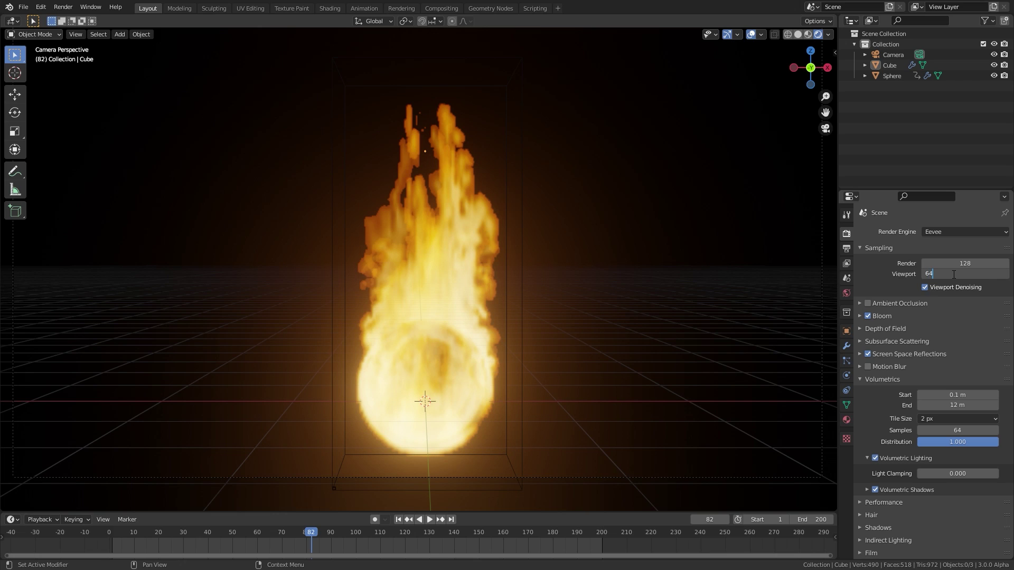
key("Return")
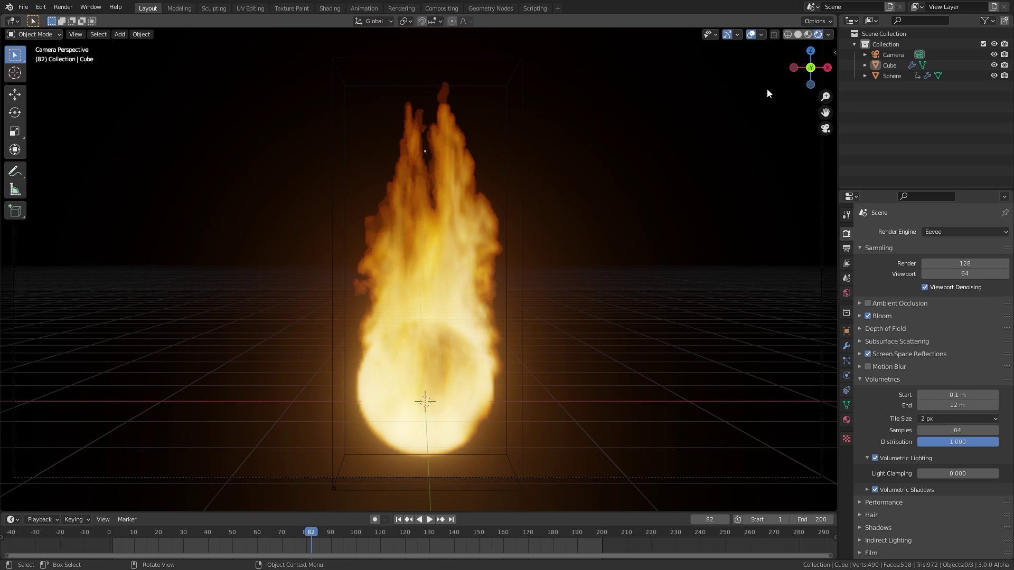
Step: Split the viewport and turn the new right-hand area into a Shader Editor
mouse_move(835, 17)
left_mouse_down()
mouse_move(362, 25)
mouse_move(372, 27)
left_mouse_up()
left_click(375, 21)
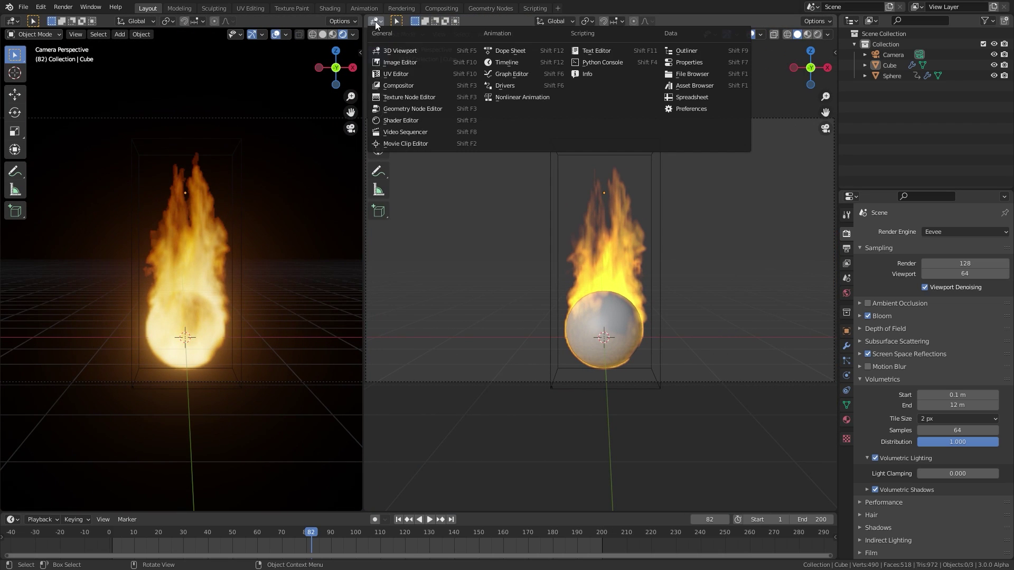
left_click(390, 122)
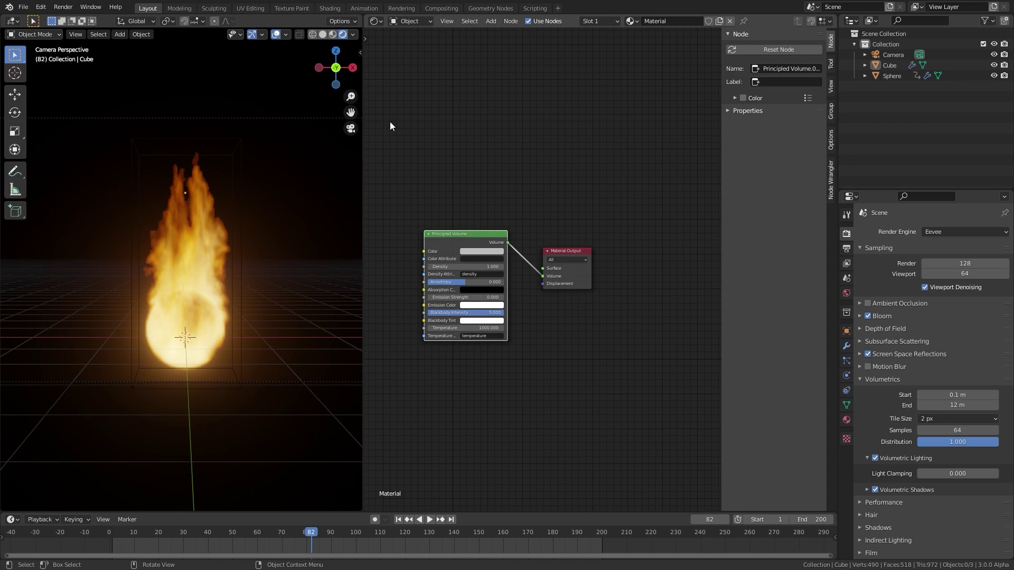
Step: Select the Cube fire domain and set its Principled Volume Blackbody Intensity to 0
left_click(238, 156)
scroll(541, 230, "up", 4)
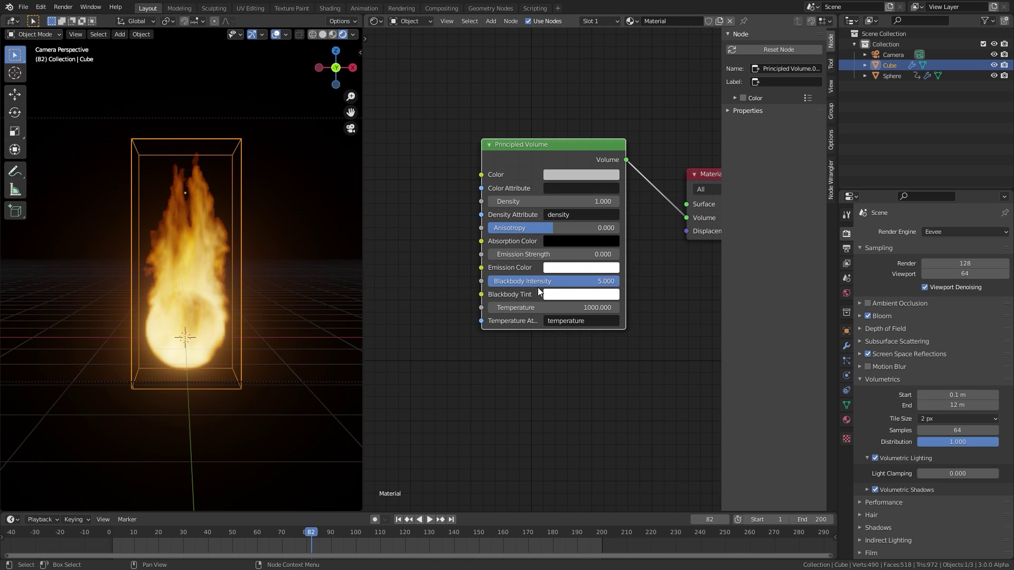
left_click(549, 281)
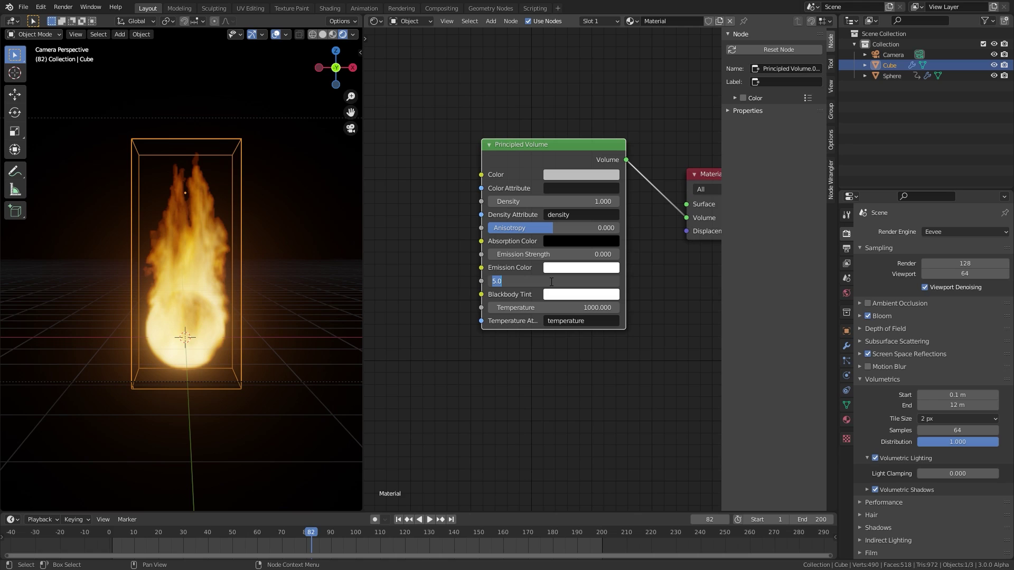
type("0")
key("Return")
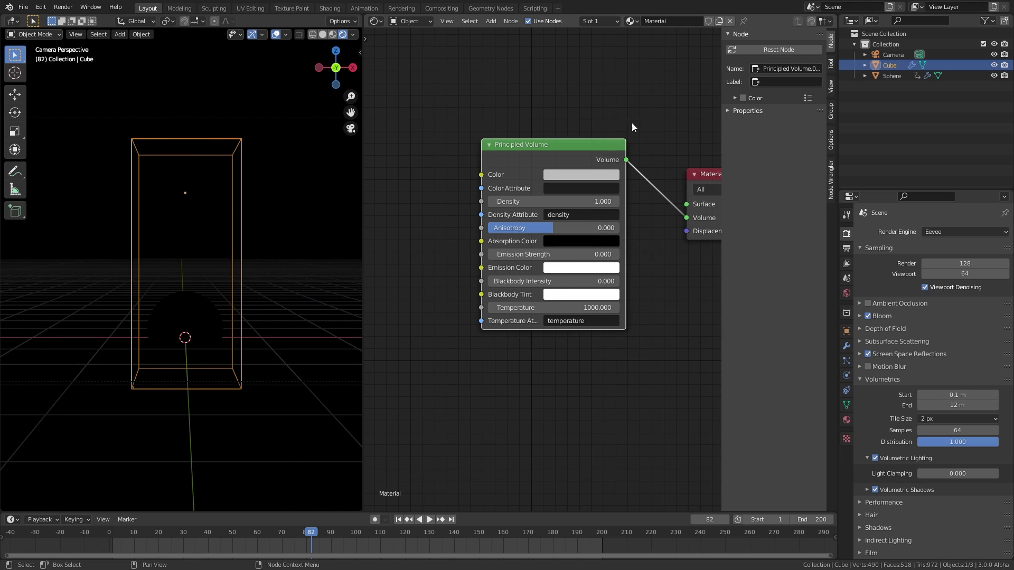
key("n")
scroll(643, 116, "down", 2)
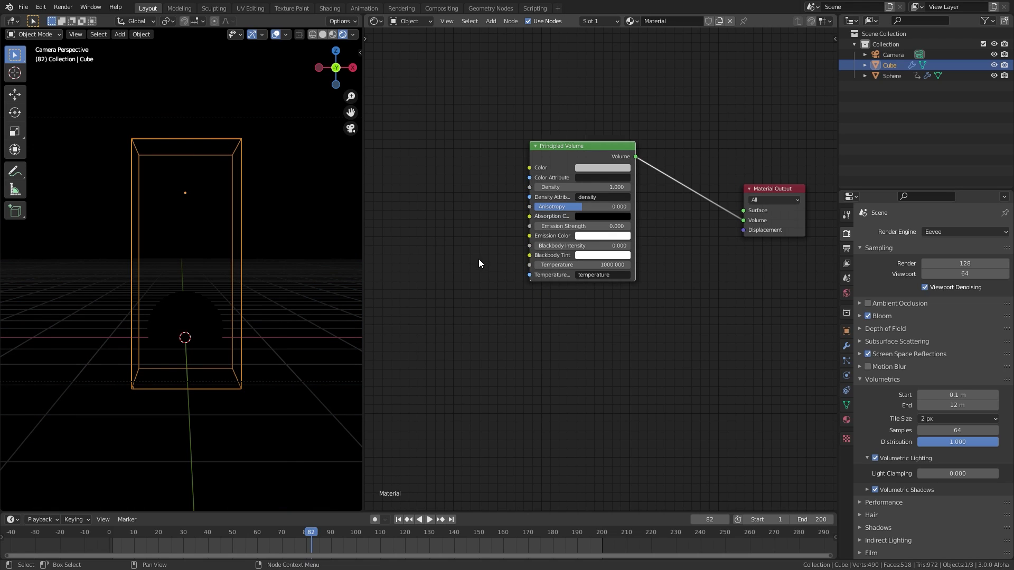
Step: Add an Attribute node and move Material Output further right to make room
key("shift+a")
mouse_move(434, 274)
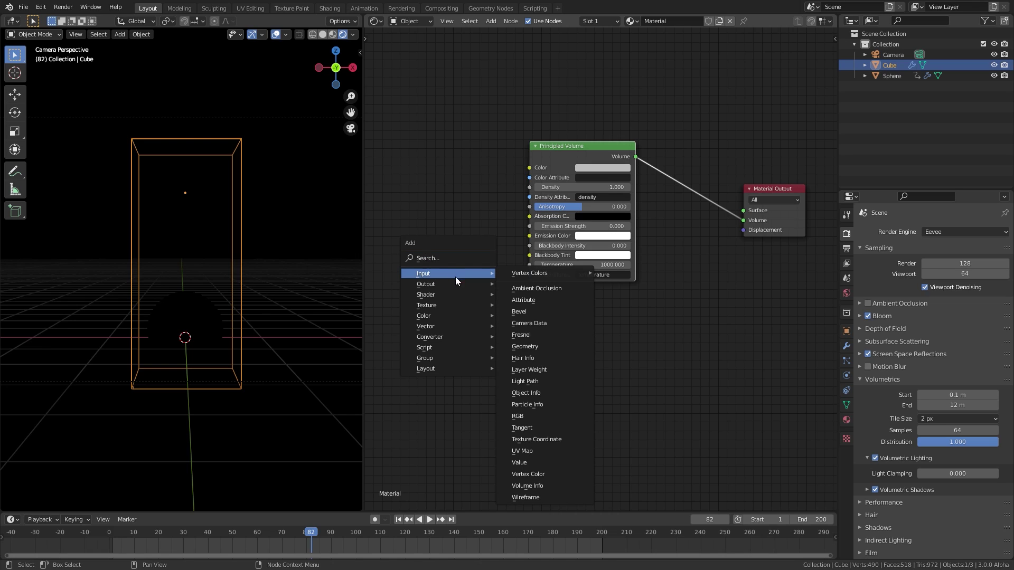
left_click(523, 300)
left_click(437, 296)
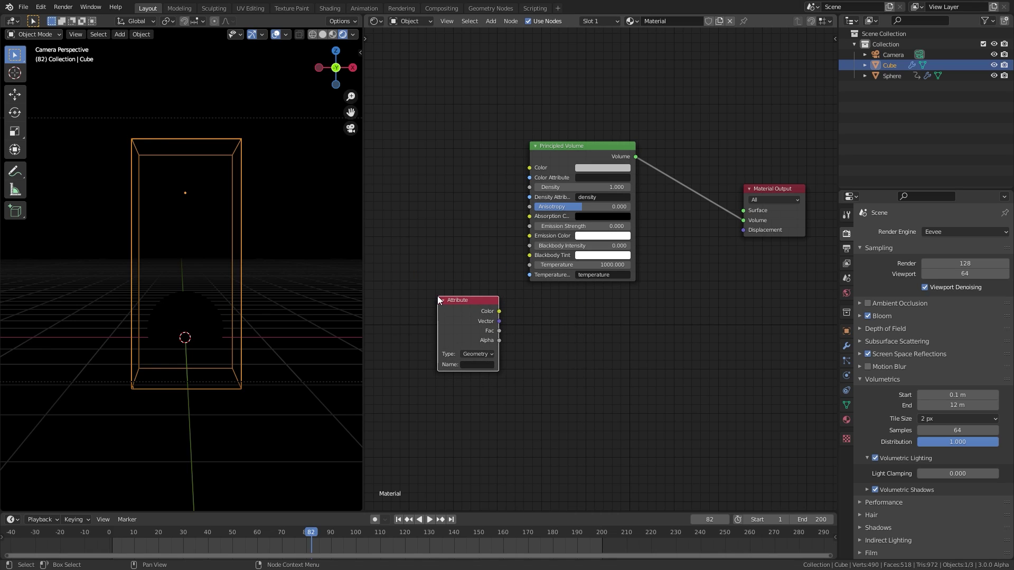
scroll(449, 317, "up", 1)
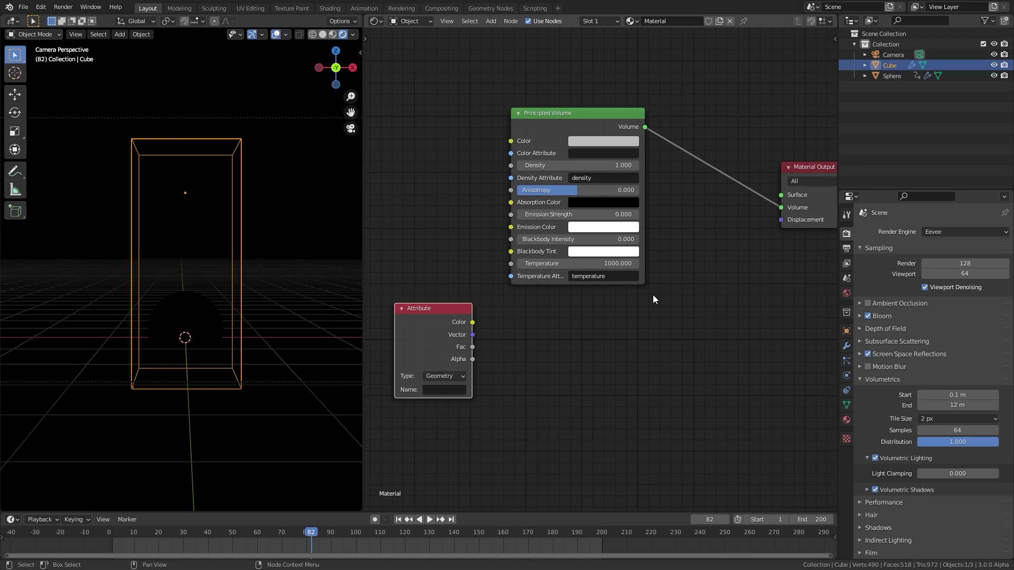
middle_click_drag(658, 284, 552, 281)
left_click_drag(699, 169, 757, 165)
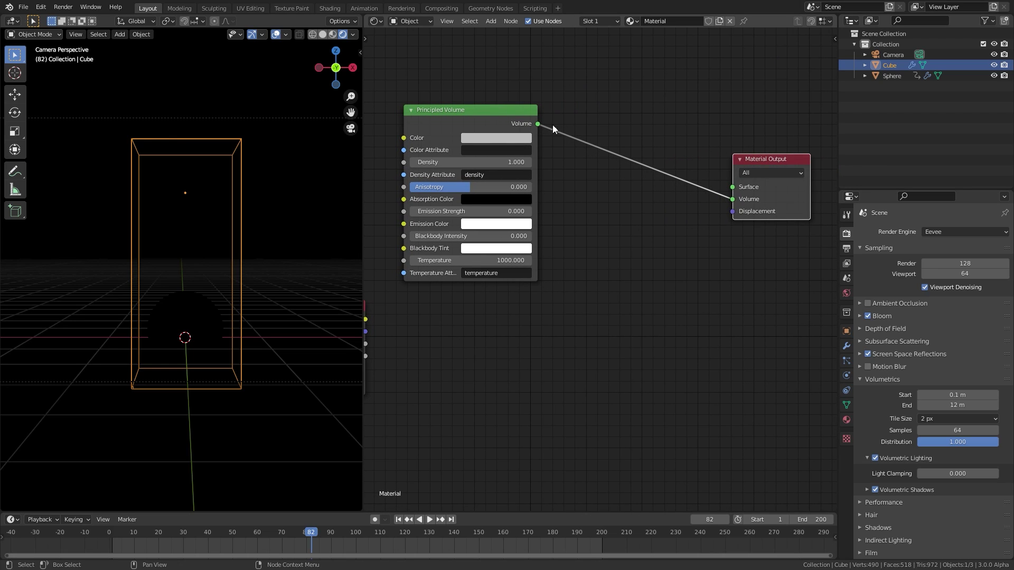
middle_click_drag(451, 305, 528, 278)
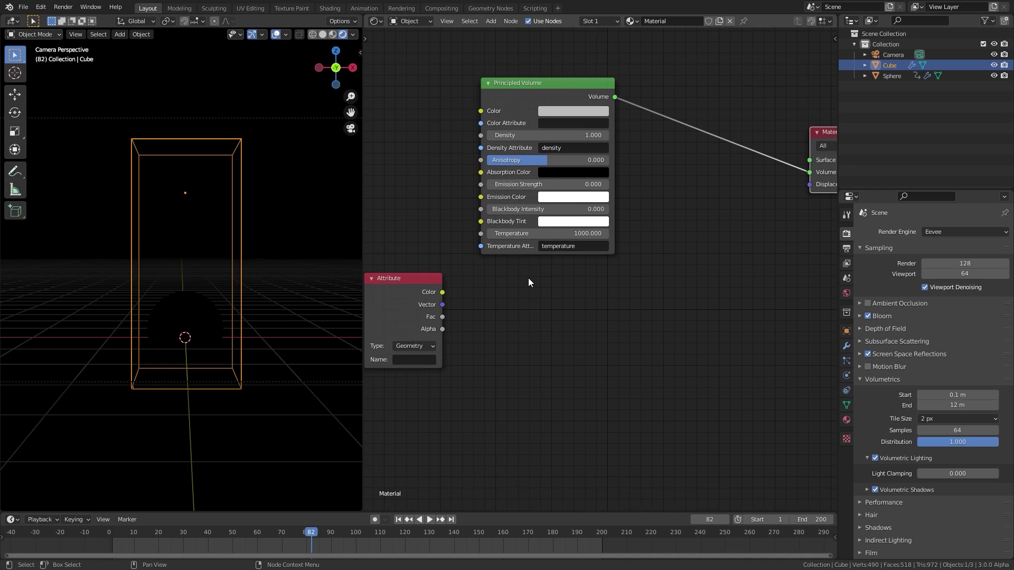
Step: Add an Emission shader and insert an Add Shader into the Principled Volume link
key("shift+a")
mouse_move(480, 299)
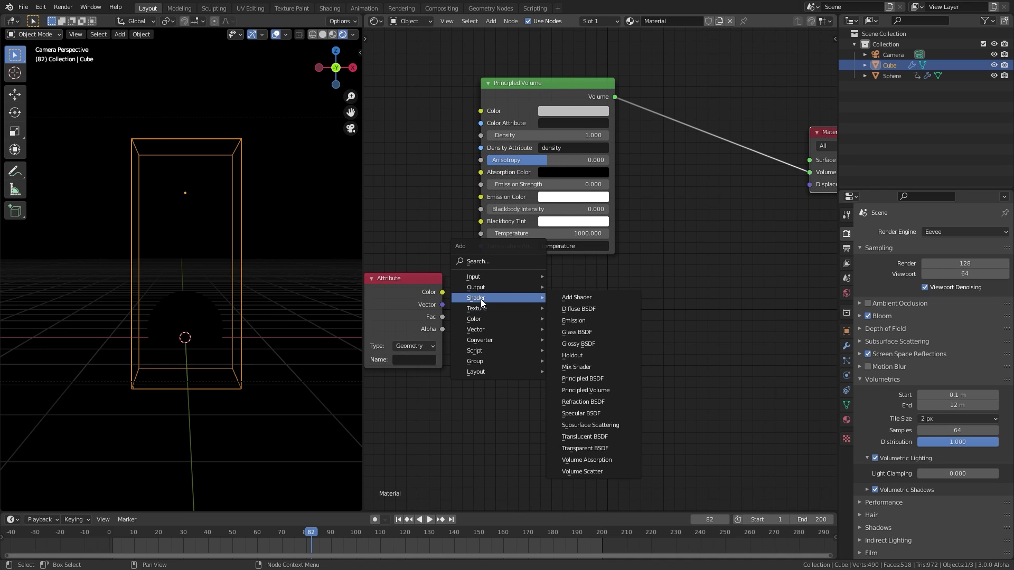
left_click(569, 320)
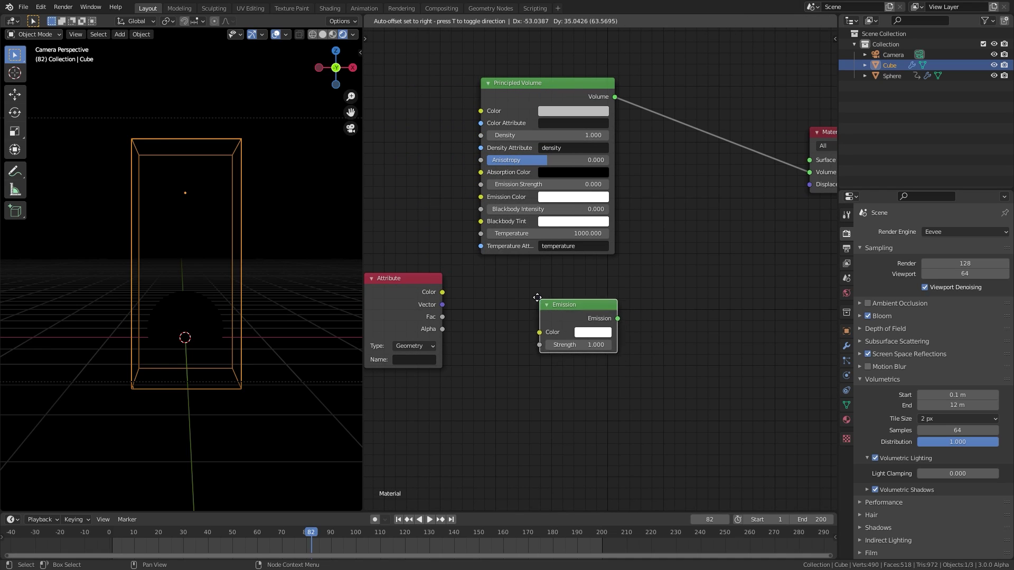
key("shift+a")
mouse_move(644, 267)
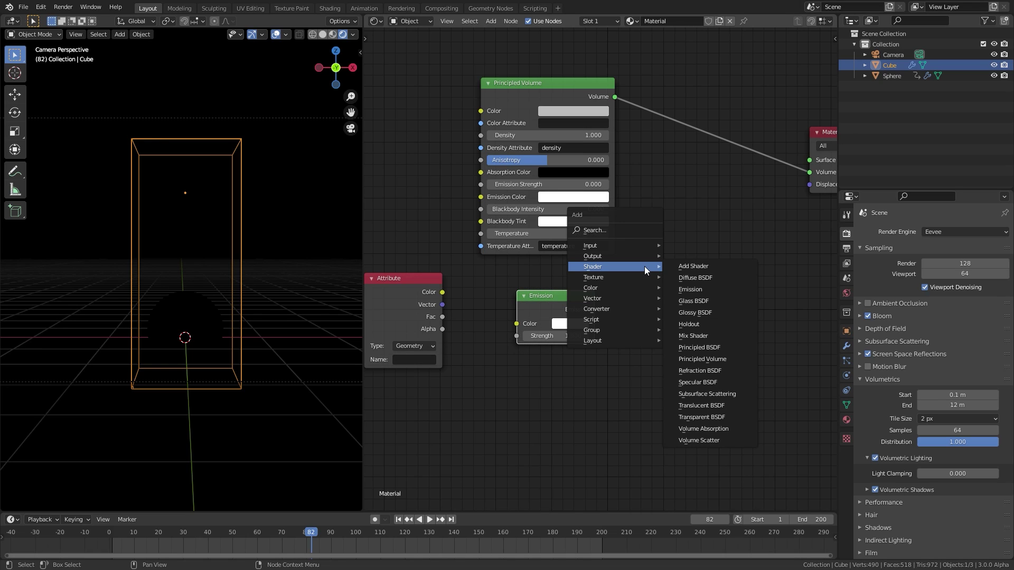
left_click(693, 267)
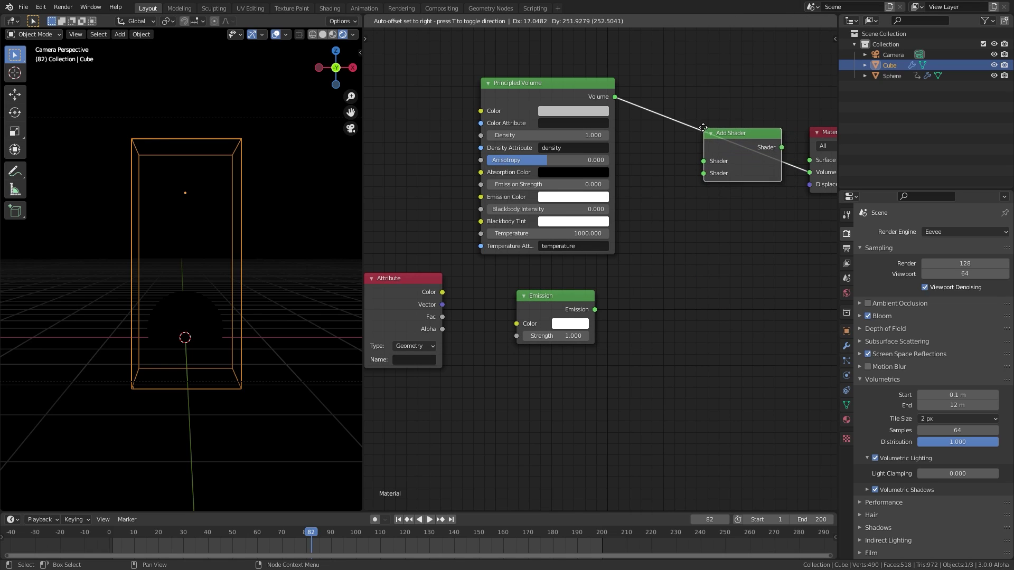
left_click(693, 137)
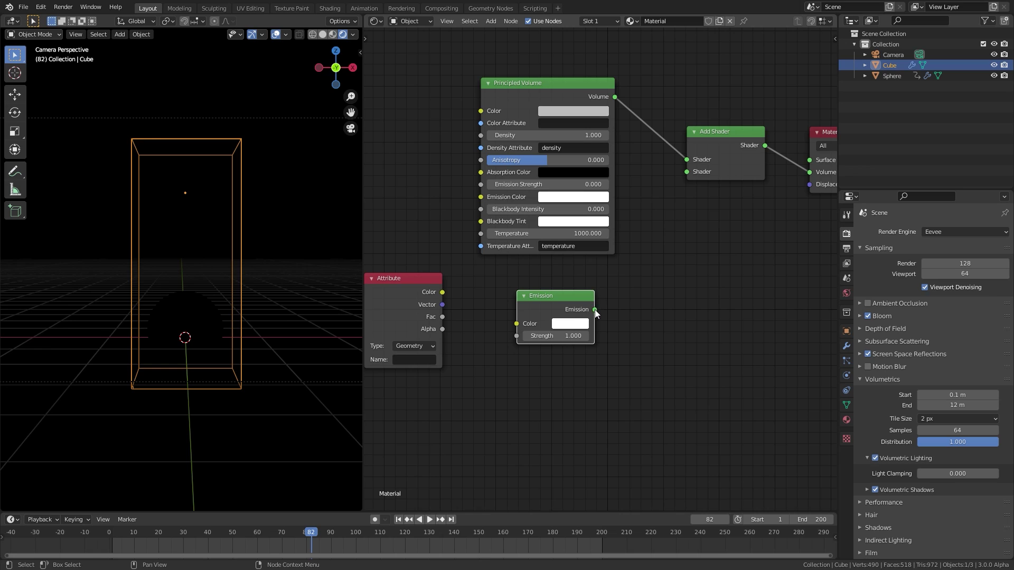
Step: Link Emission into the Add Shader and drive Emission Color from a 'flame' Attribute
left_click_drag(594, 309, 687, 175)
middle_click_drag(438, 289, 544, 247)
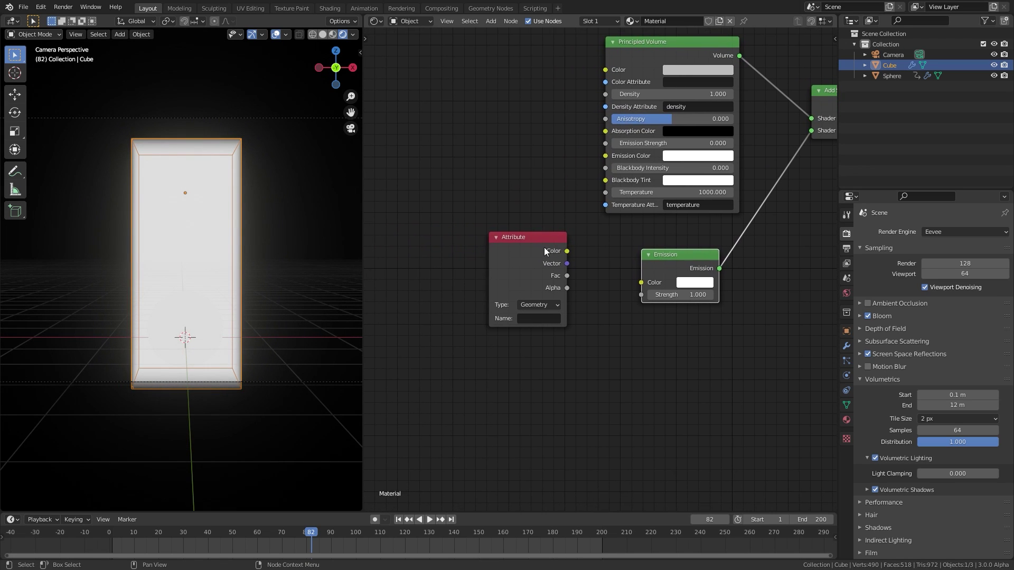
left_click_drag(544, 247, 470, 246)
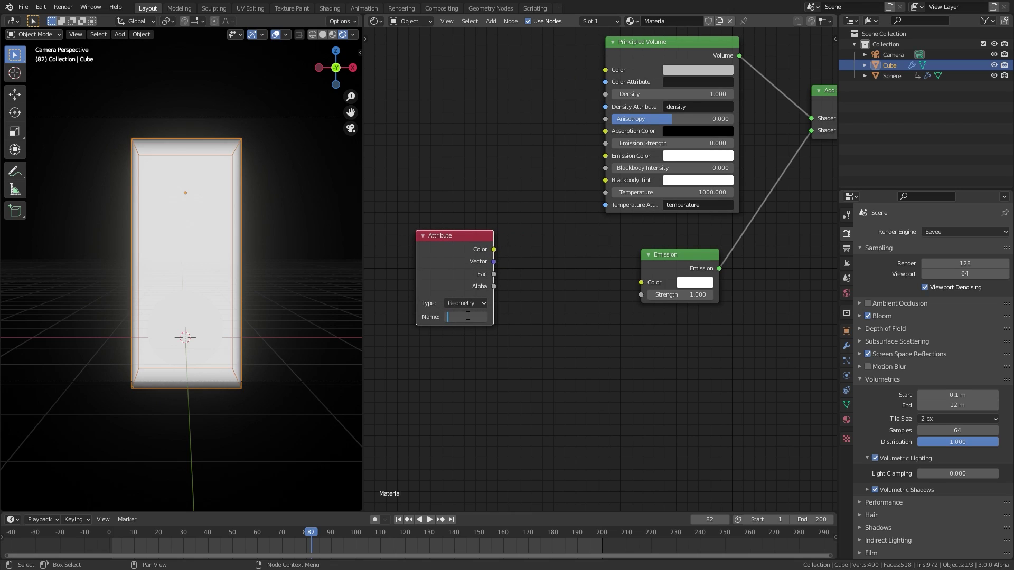
type("flame")
key("Return")
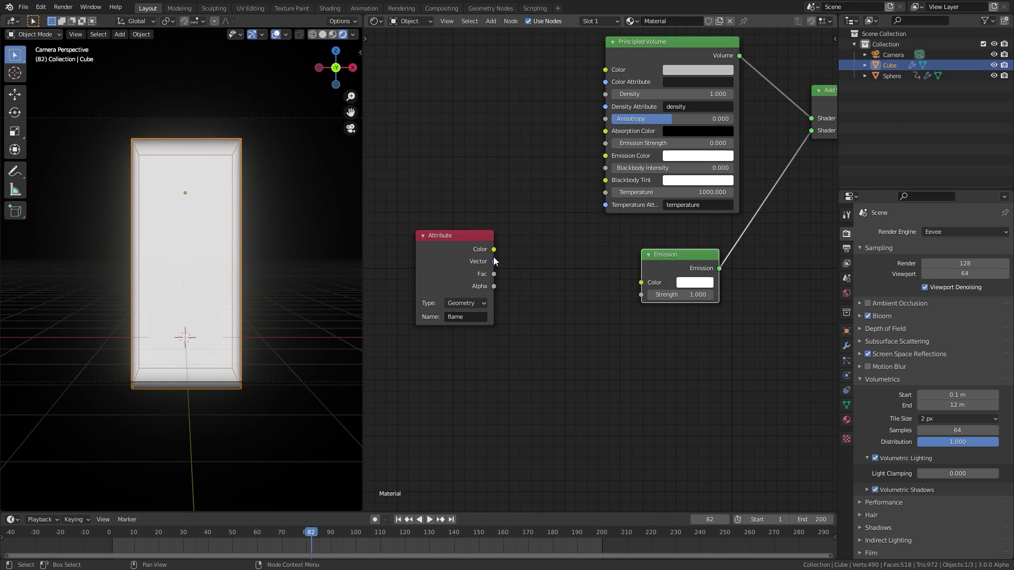
left_click_drag(494, 249, 638, 283)
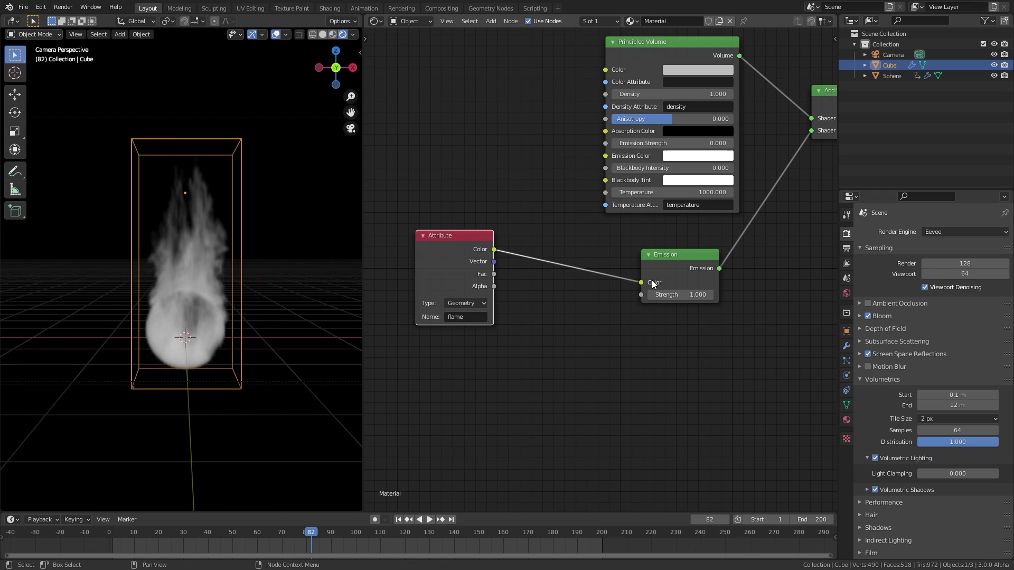
left_click_drag(477, 280, 448, 276)
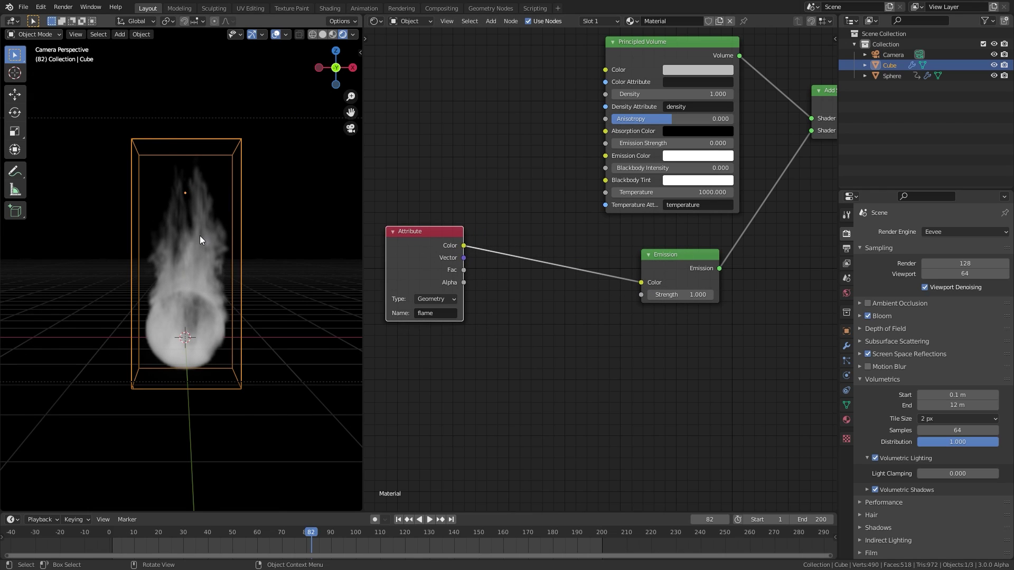
Step: Insert a ColorRamp node between the flame Attribute and the Emission color
scroll(199, 235, "up", 2)
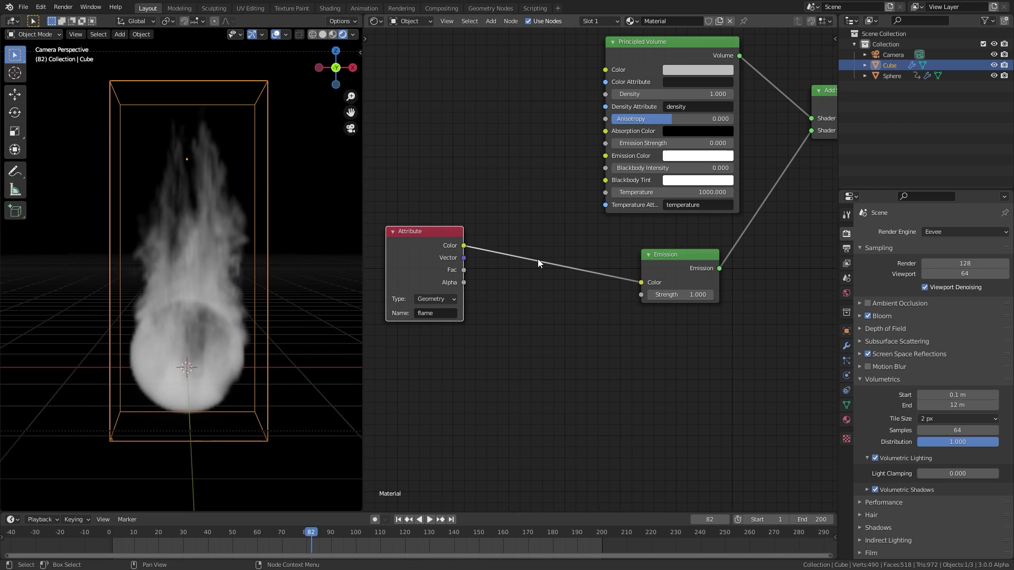
key("g")
left_click(493, 258)
key("shift+a")
mouse_move(555, 328)
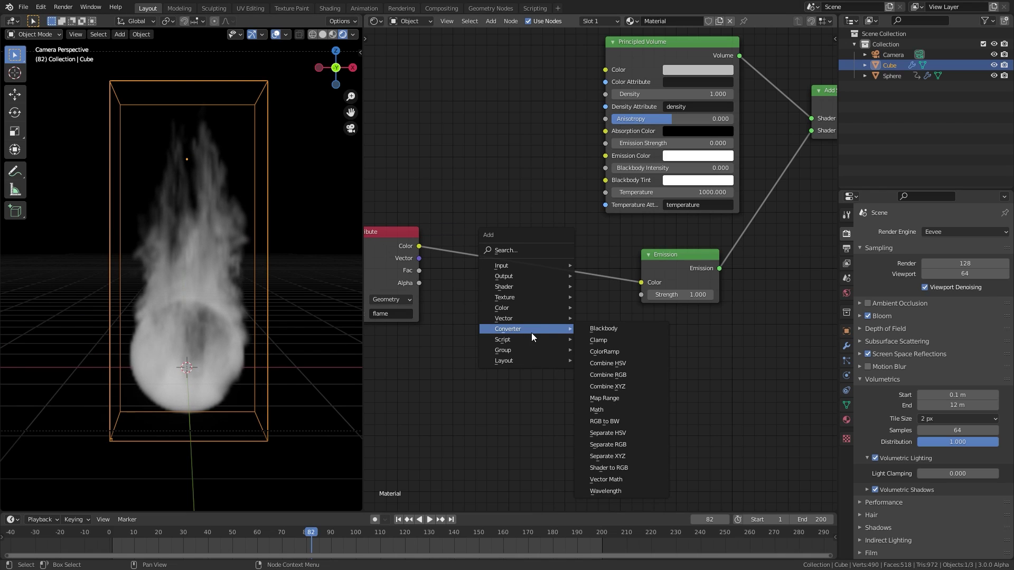
left_click(602, 352)
left_click(475, 222)
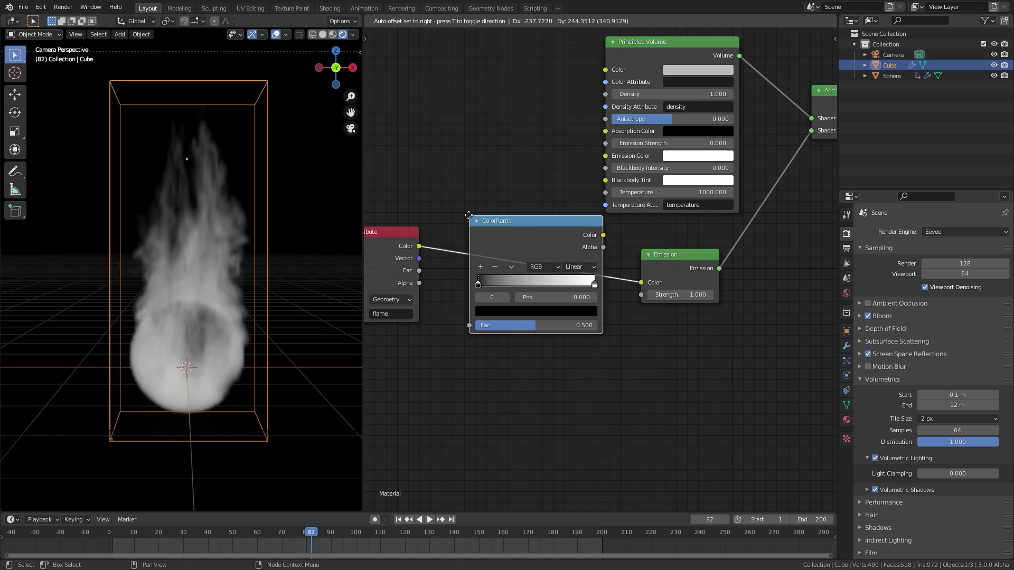
Step: Set the ColorRamp's left stop colour to pure black
scroll(572, 255, "up", 2)
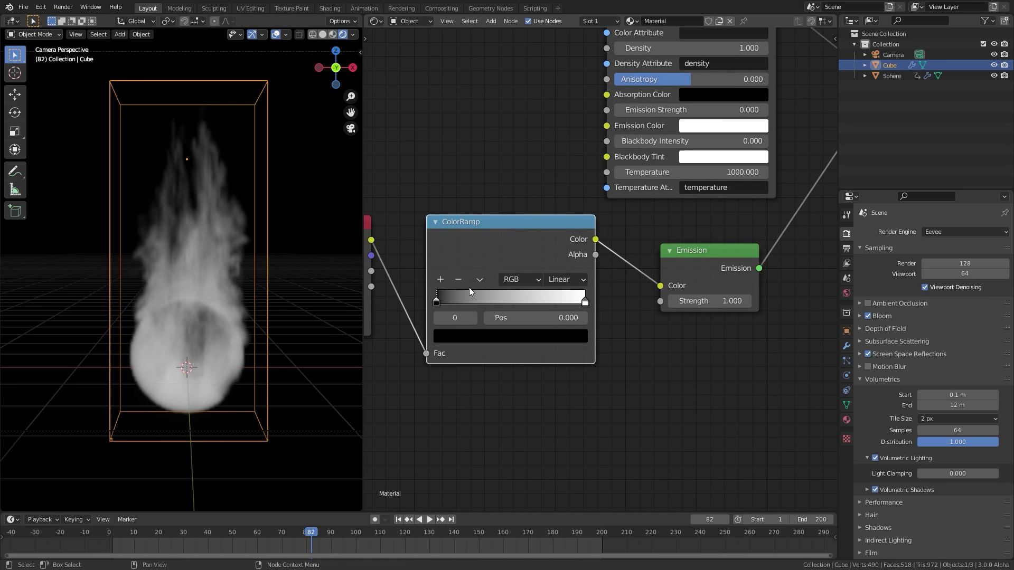
scroll(525, 304, "up", 2)
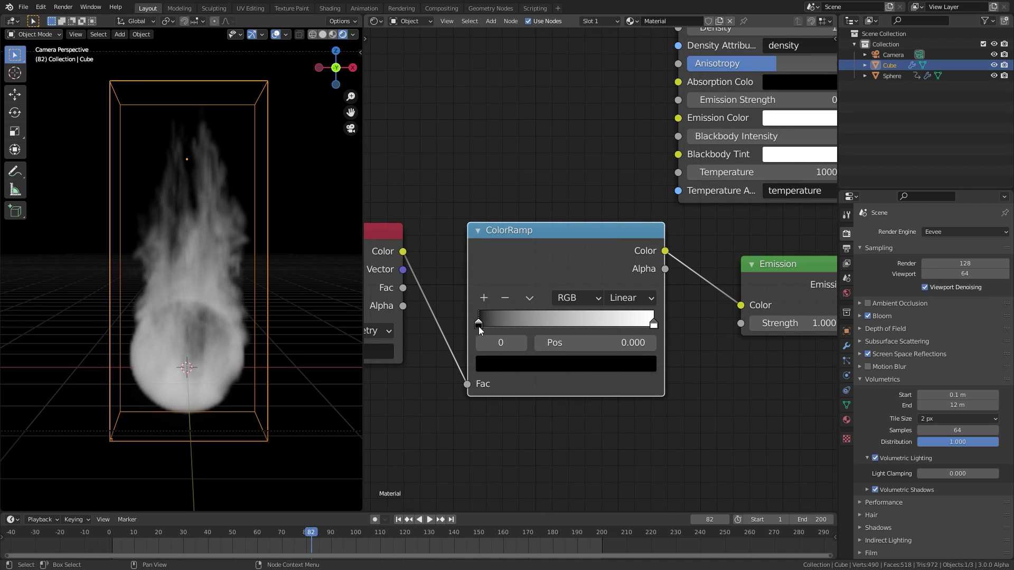
left_click(508, 364)
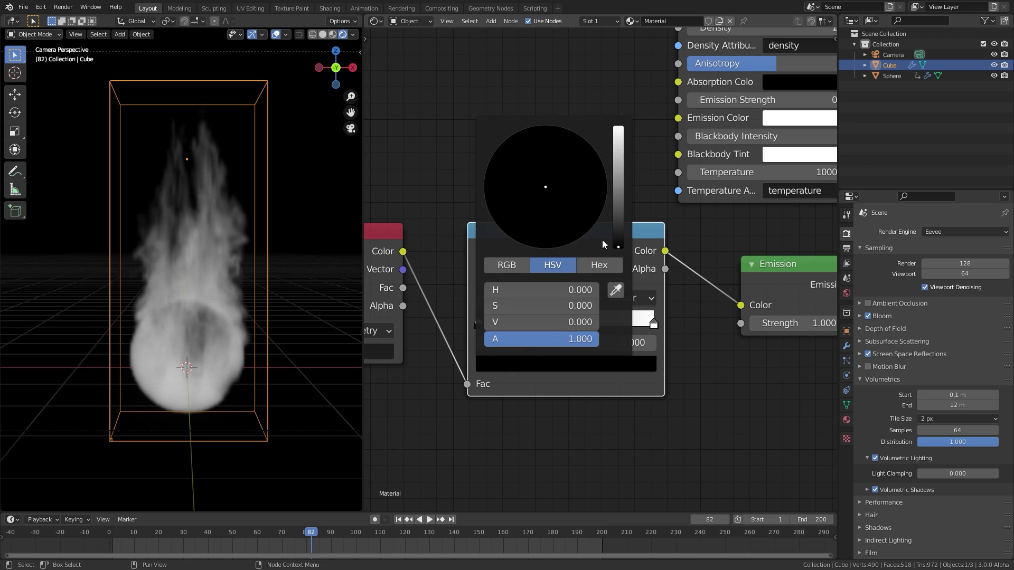
left_click(618, 205)
left_click_drag(619, 205, 618, 139)
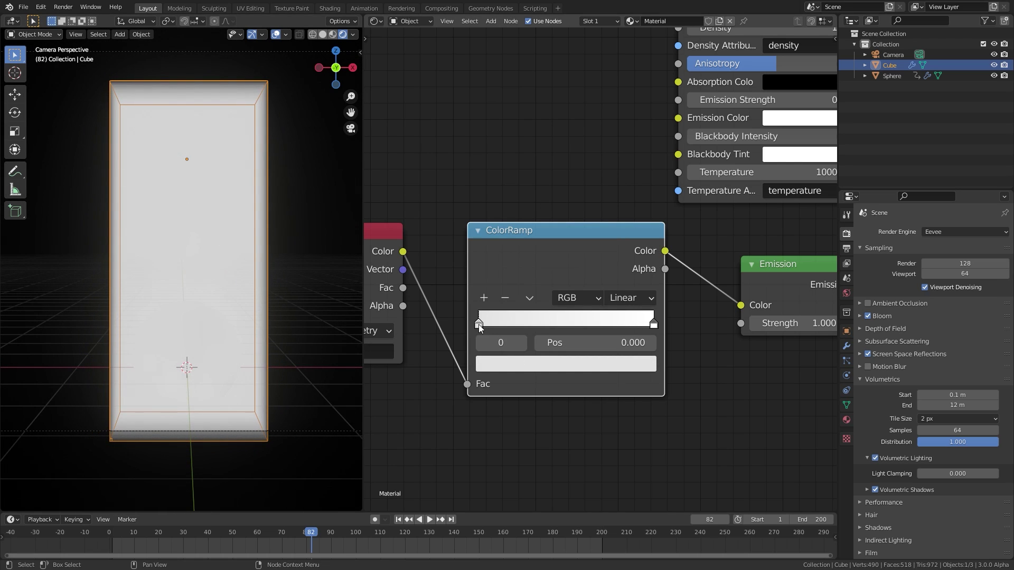
left_click(511, 365)
left_click_drag(616, 211, 618, 247)
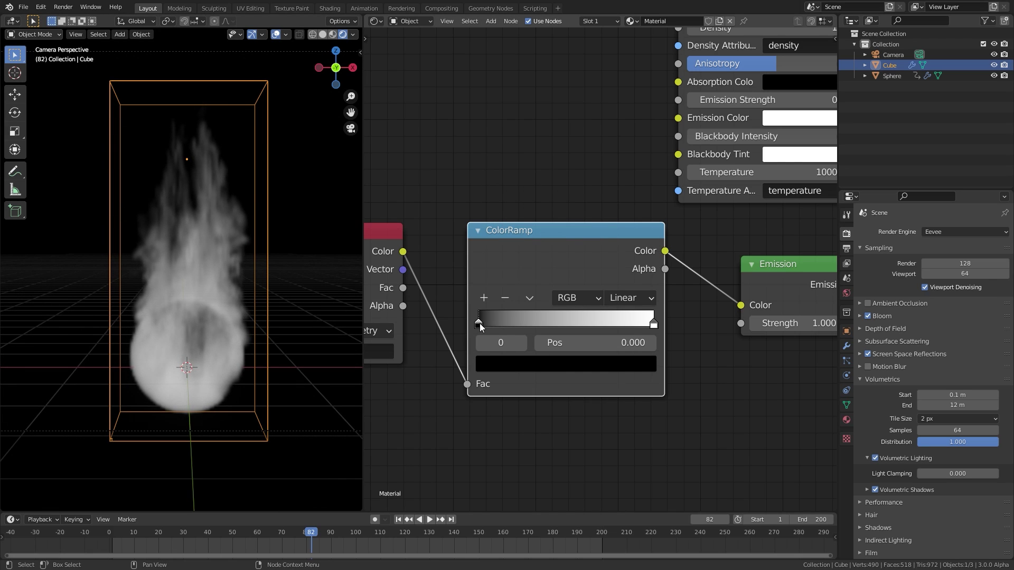
Step: Switch the ramp to Ease interpolation and place the black stop at about 0.023
left_click_drag(479, 323, 513, 324)
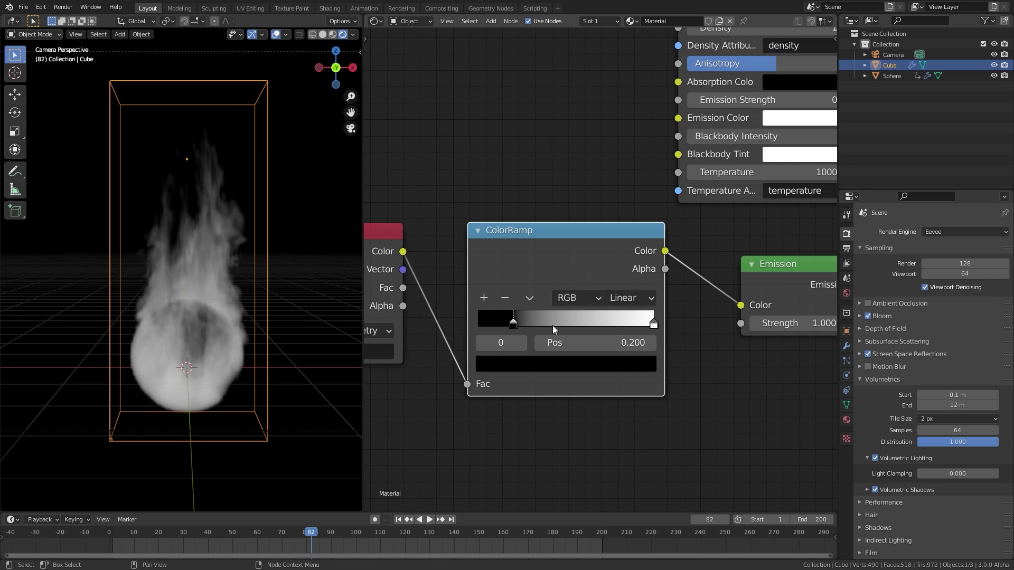
left_click_drag(512, 324, 507, 323)
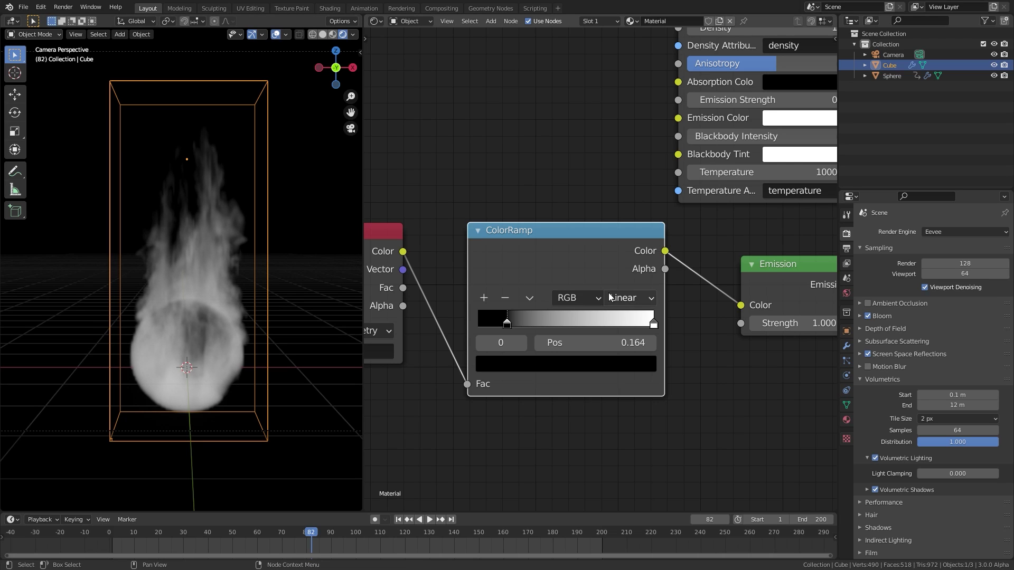
left_click(645, 299)
left_click(671, 320)
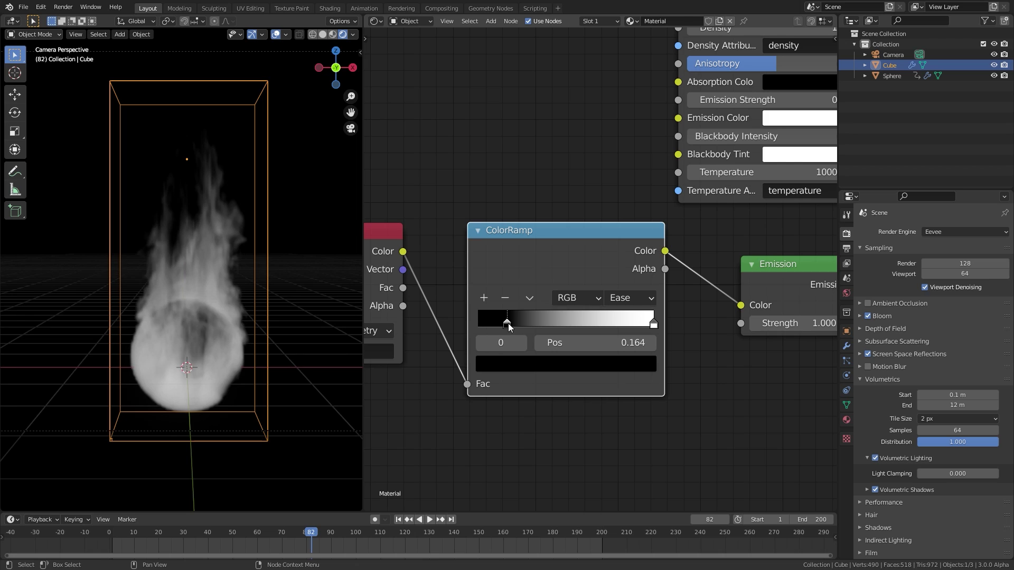
left_click_drag(508, 323, 483, 323)
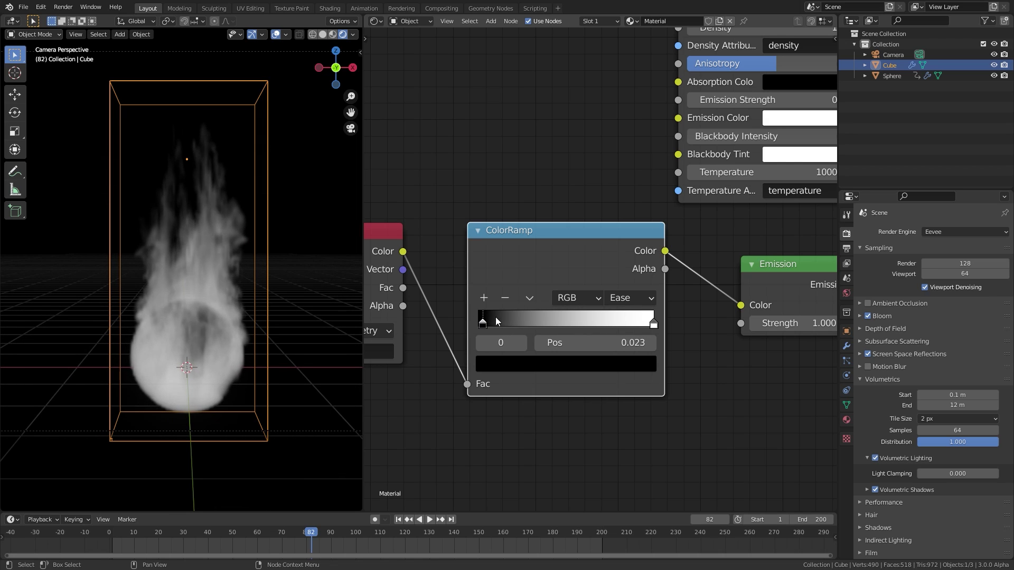
Step: Add an orange-red middle stop to the ColorRamp at about 0.302
left_click(484, 298)
left_click_drag(572, 324, 526, 325)
left_click(537, 363)
left_click_drag(581, 210, 529, 238)
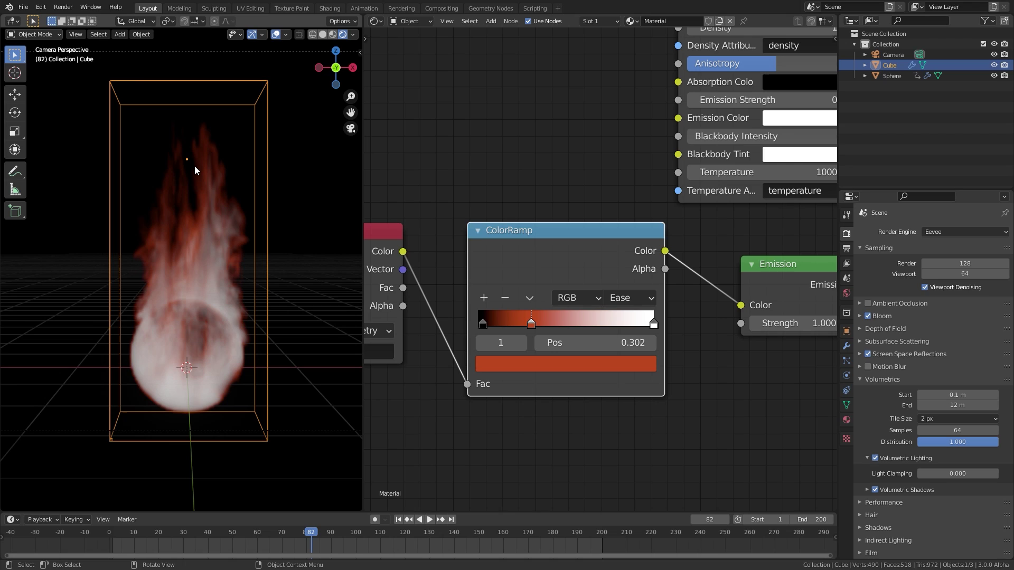
Step: Change the ramp's white end stop to yellow
left_click(653, 323)
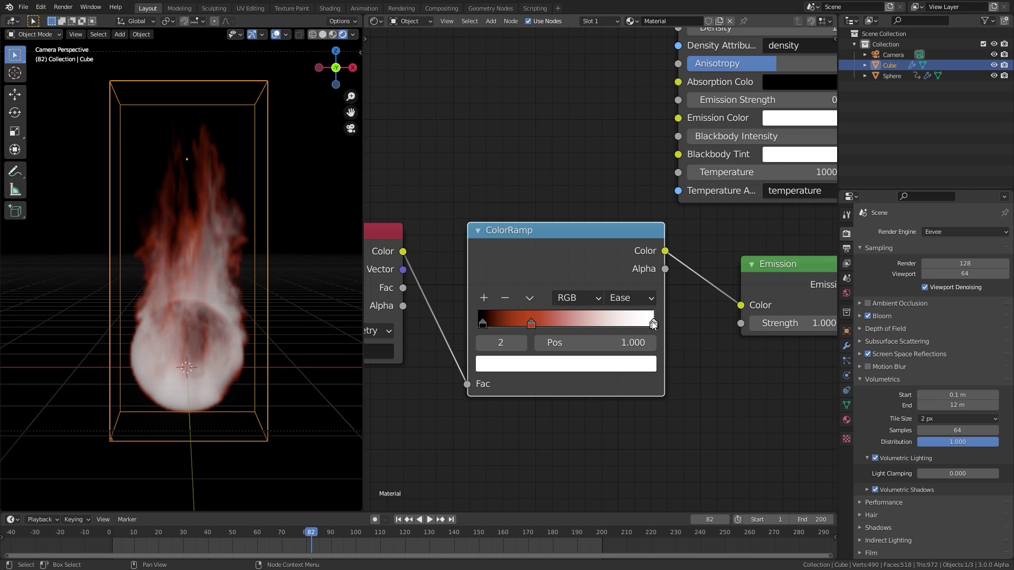
left_click(590, 369)
left_click(518, 214)
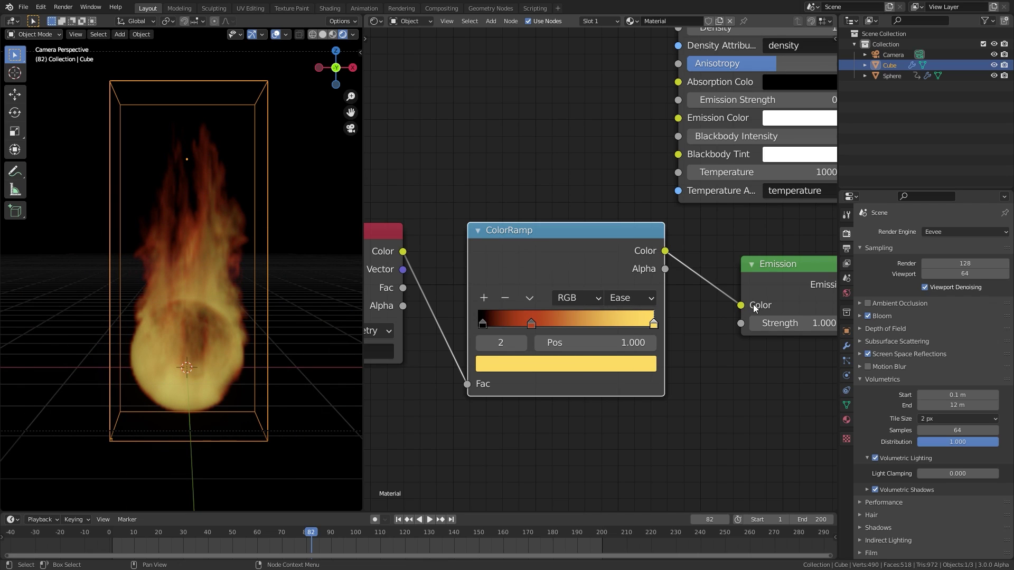
middle_click_drag(752, 305, 592, 303)
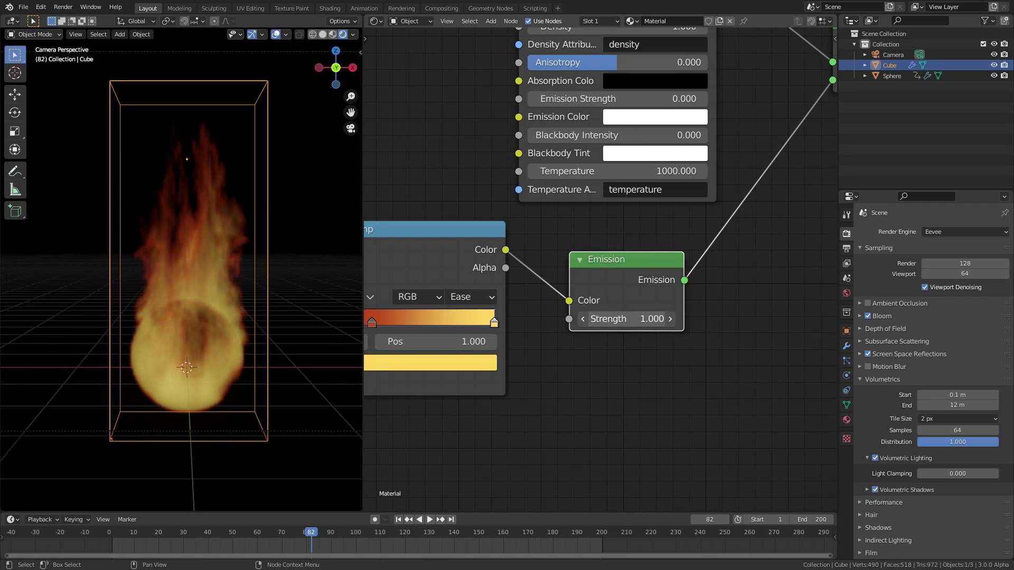
Step: Set the Emission Strength to 10
left_click(629, 320)
type("5")
key("Return")
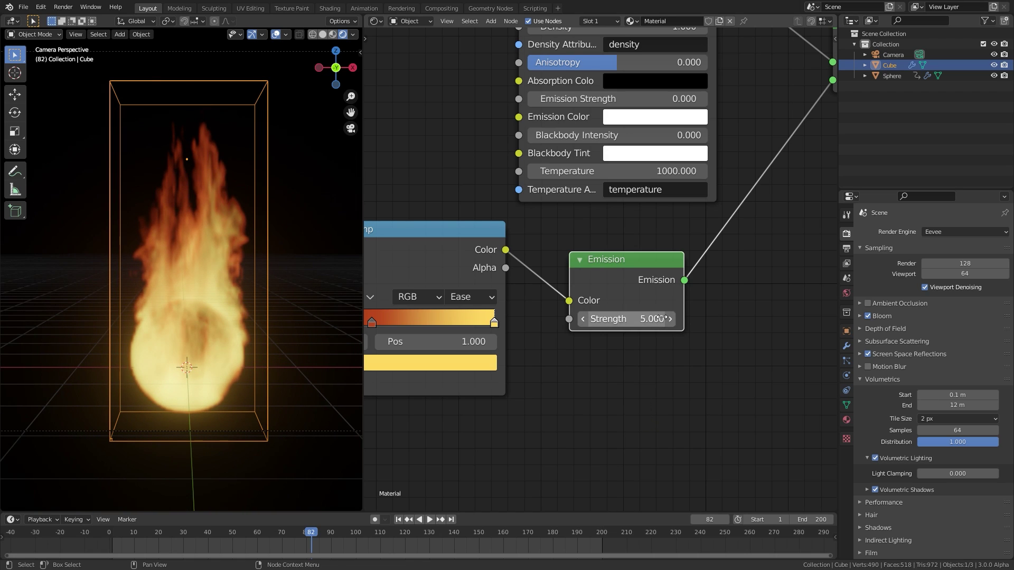
left_click(626, 320)
type("10")
key("Return")
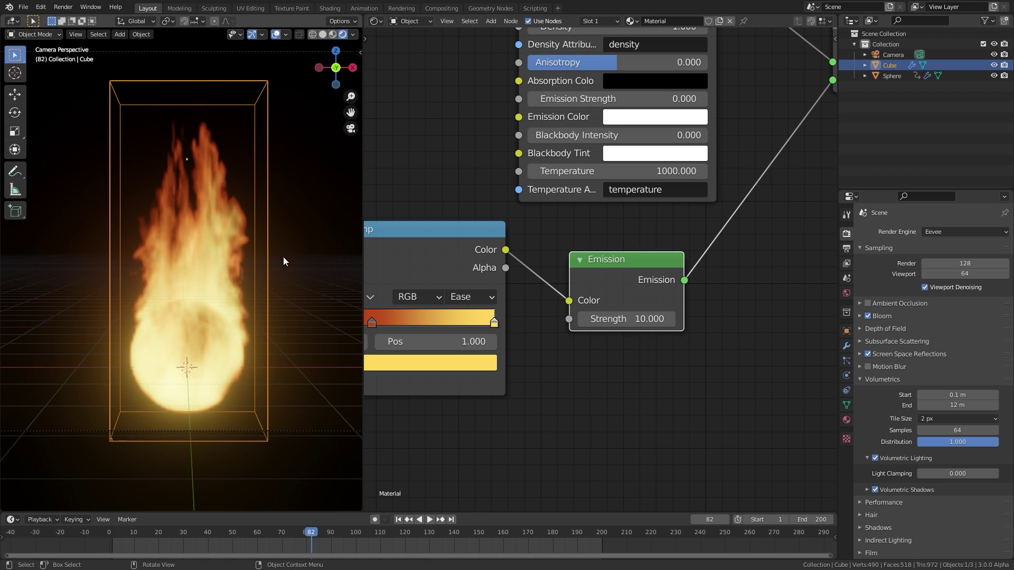
Step: Move the red-orange stop to 0.425 and lower the yellow stop's saturation to 0.840
scroll(479, 242, "down", 2)
middle_click_drag(479, 242, 576, 244)
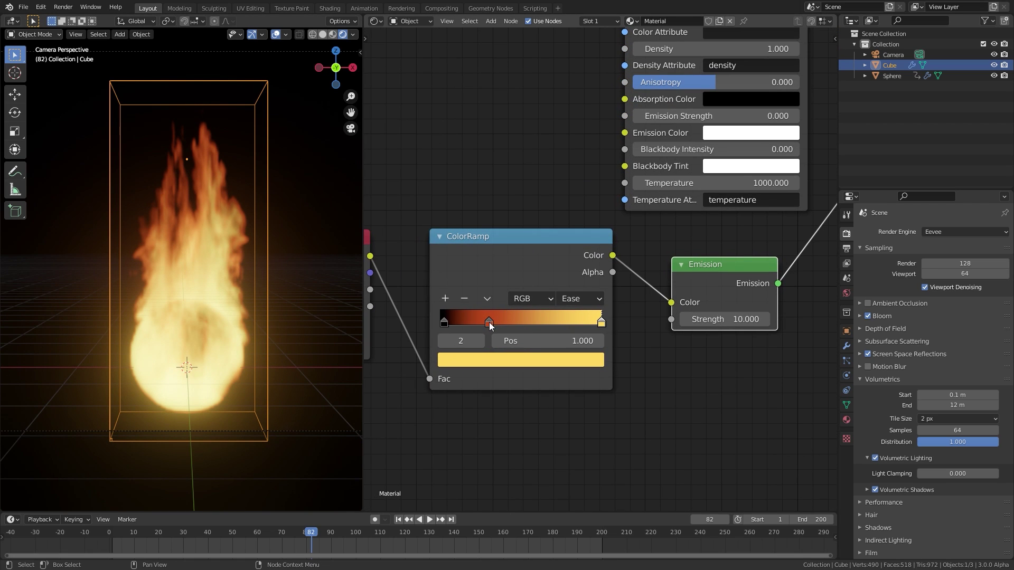
left_click_drag(488, 323, 510, 324)
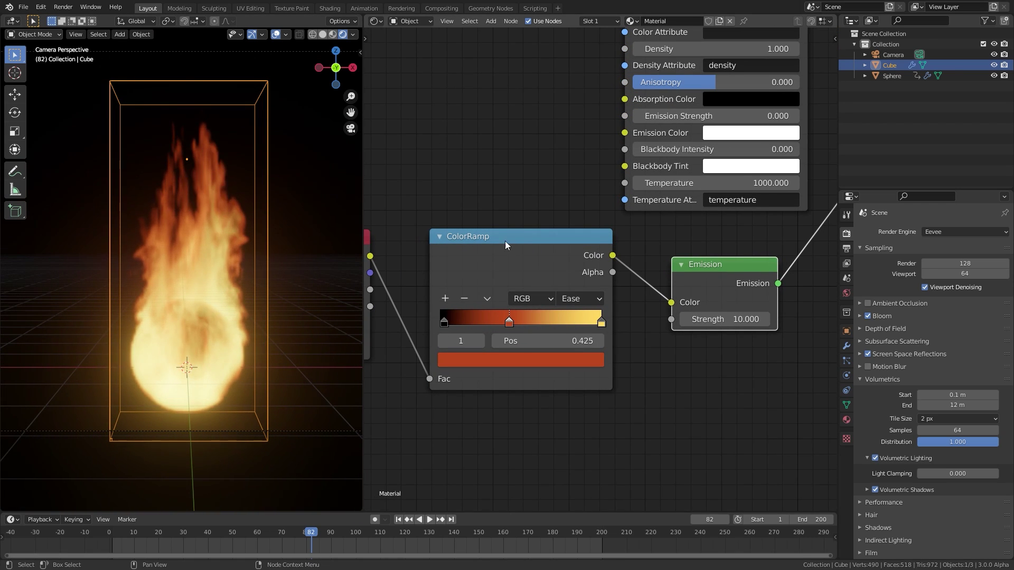
scroll(533, 307, "up", 1)
left_click(602, 332)
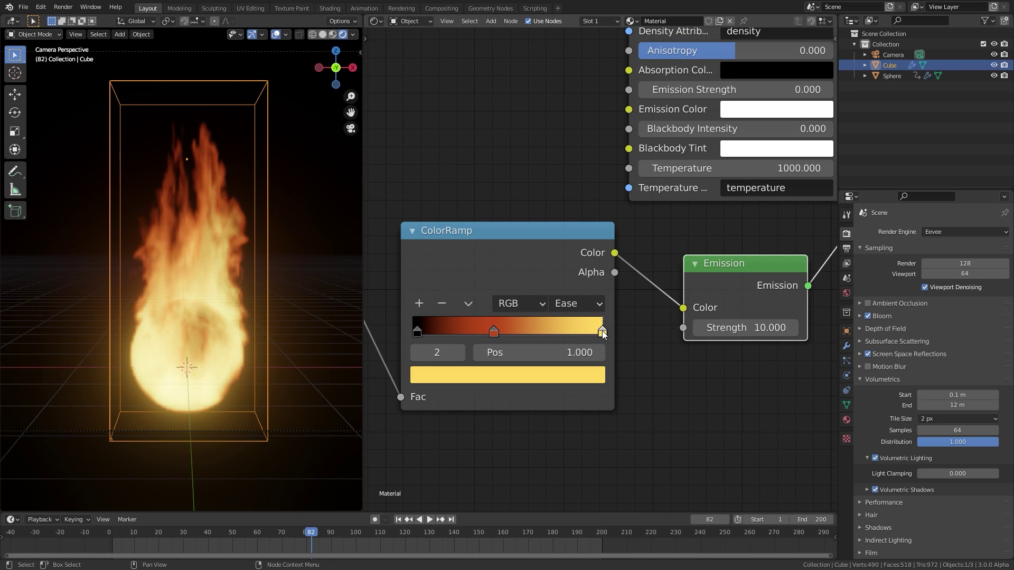
left_click(564, 377)
mouse_move(520, 312)
left_mouse_down()
mouse_move(509, 312)
mouse_move(533, 312)
mouse_move(519, 312)
left_mouse_up()
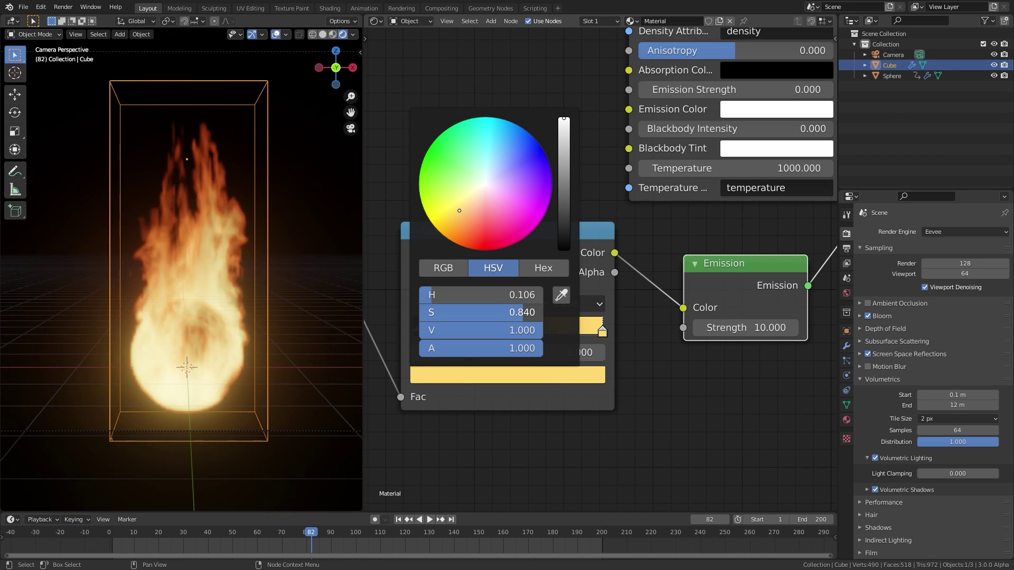
scroll(518, 312, "down", 2)
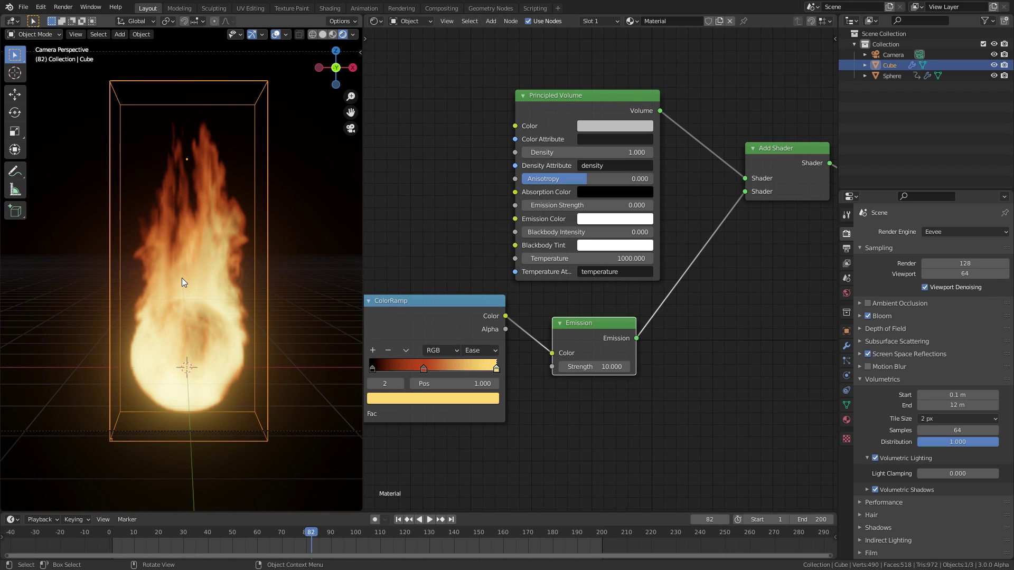
Step: Save the blend file and render frame 82 with F12
key("ctrl+s")
key("F12")
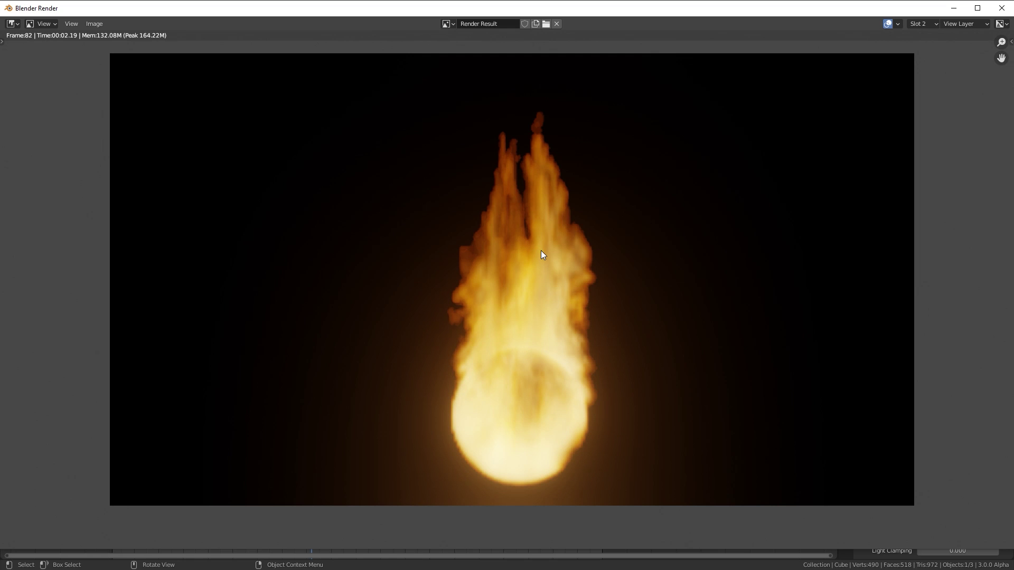
scroll(541, 250, "up", 3)
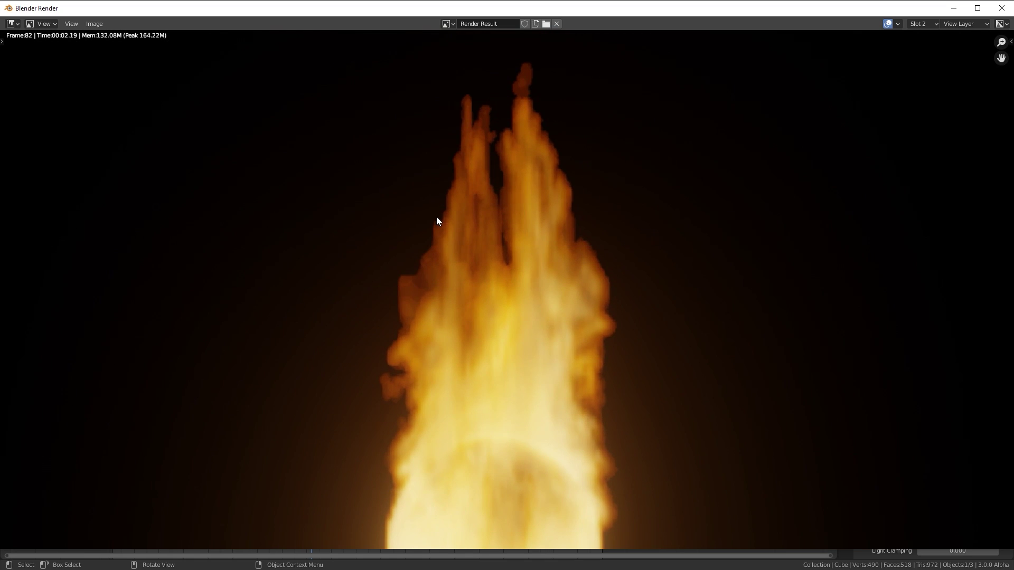
scroll(584, 214, "down", 2)
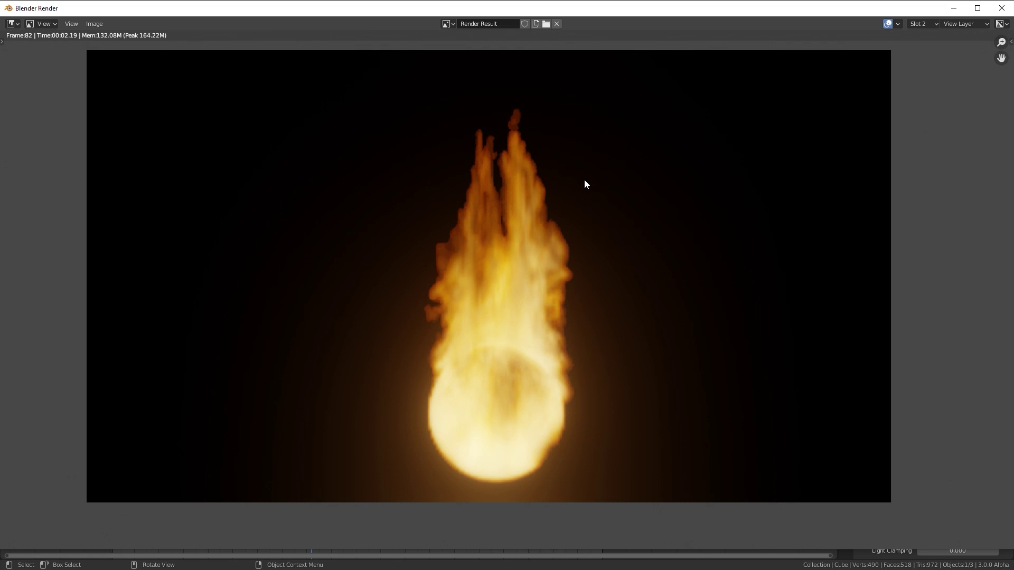
Step: Compare the new fireball render against the previous render slot
key("j")
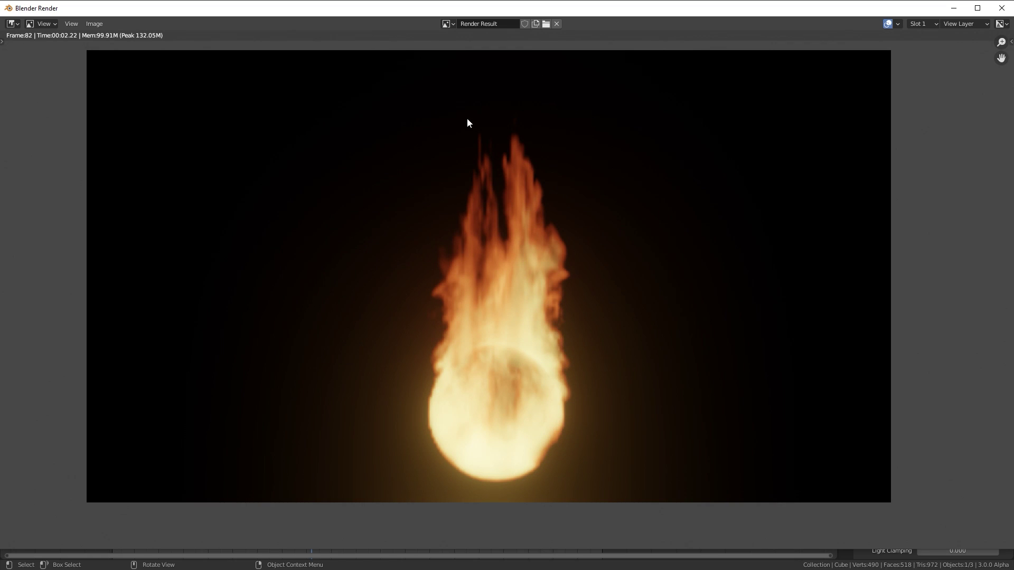
scroll(558, 227, "up", 3)
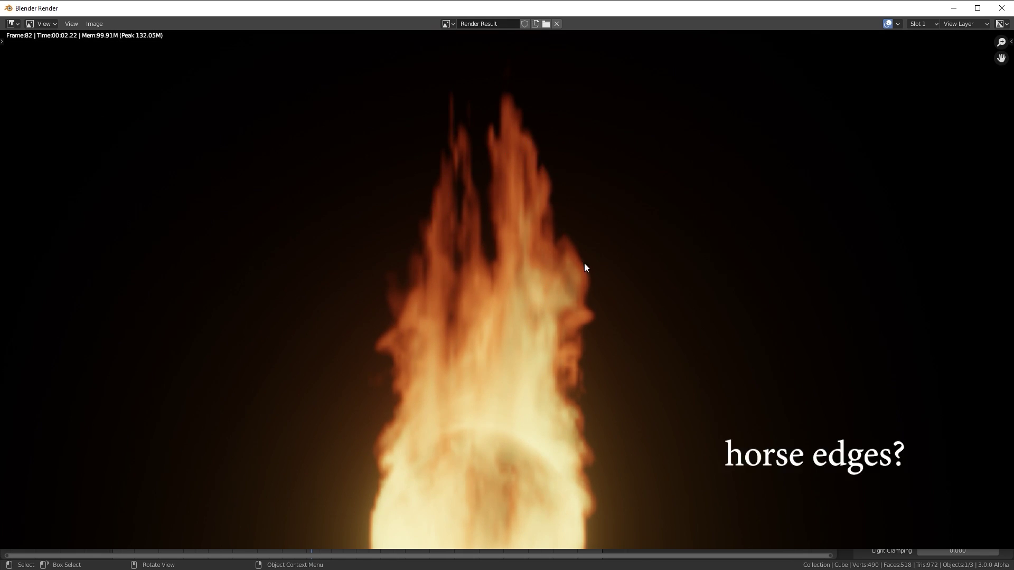
scroll(584, 267, "down", 3)
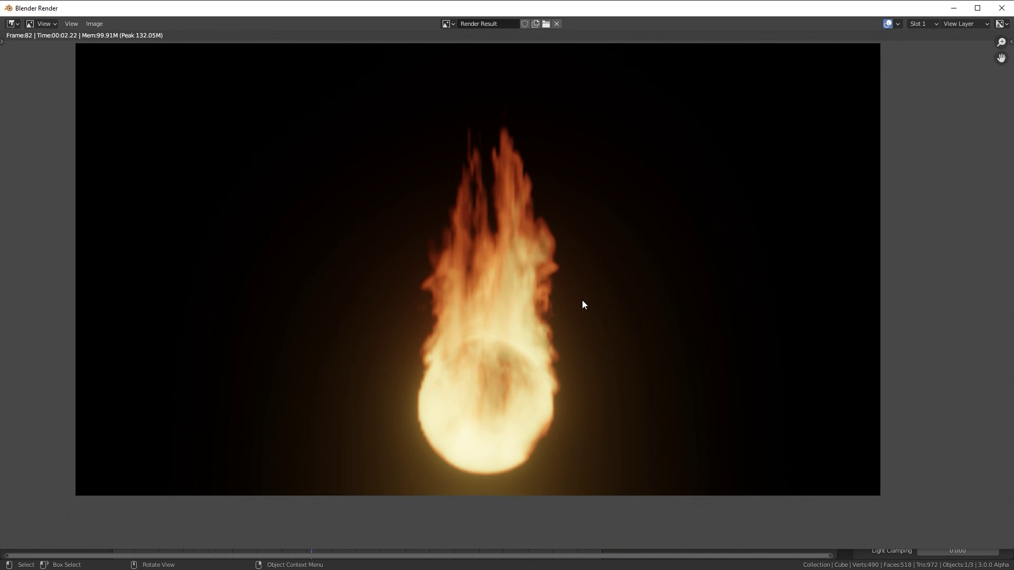
key("3")
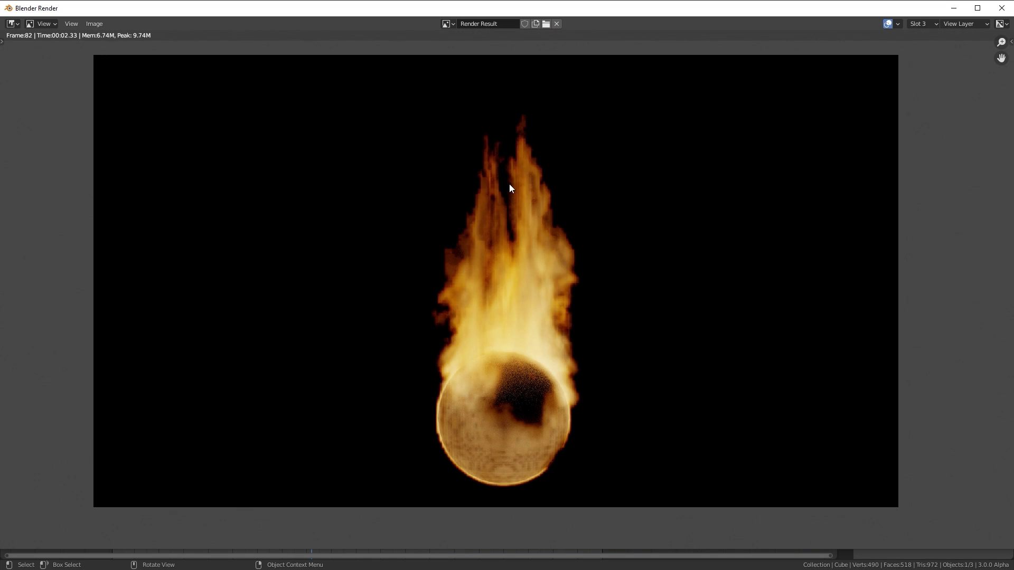
key("1")
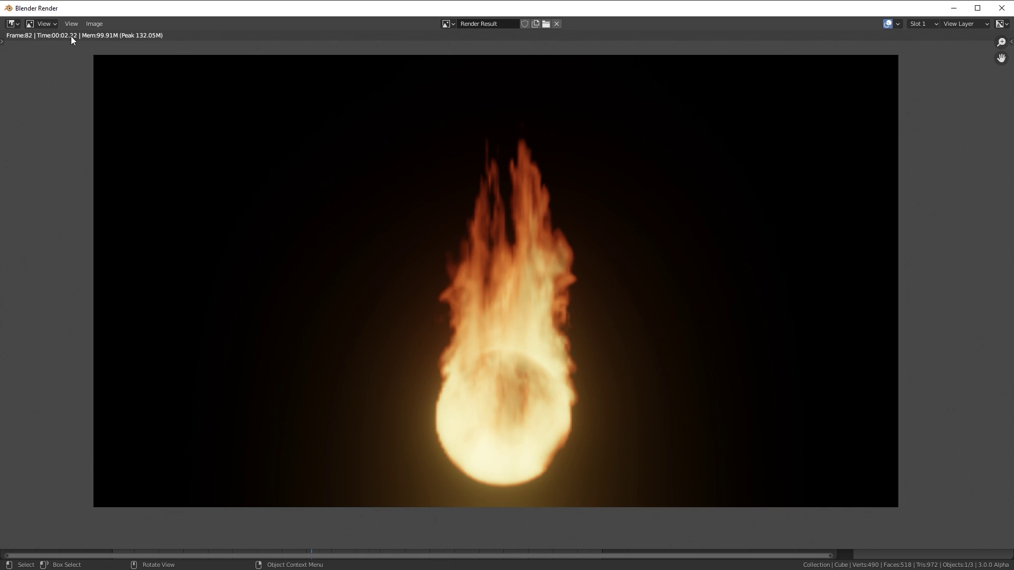
key("3")
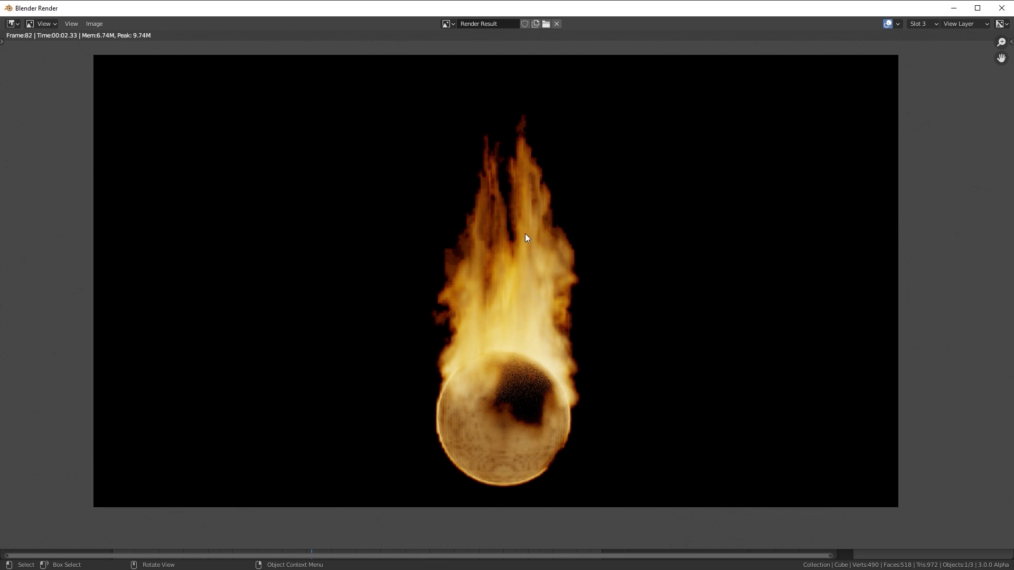
key("1")
key("3")
key("1")
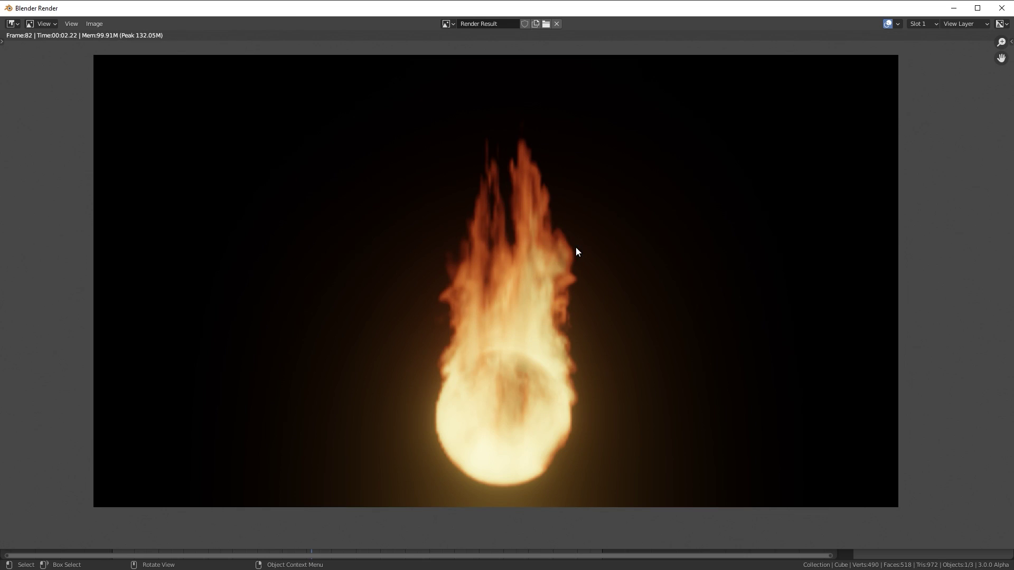